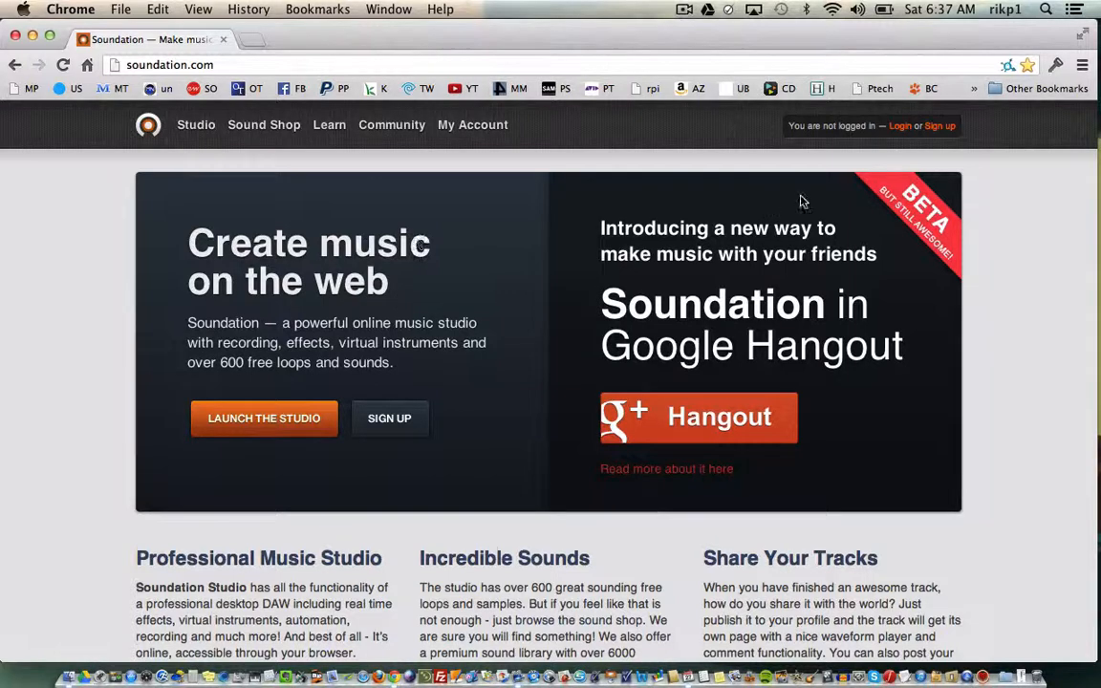
Log in to Soundation with the saved account credentials and launch the studio.
left_click(900, 127)
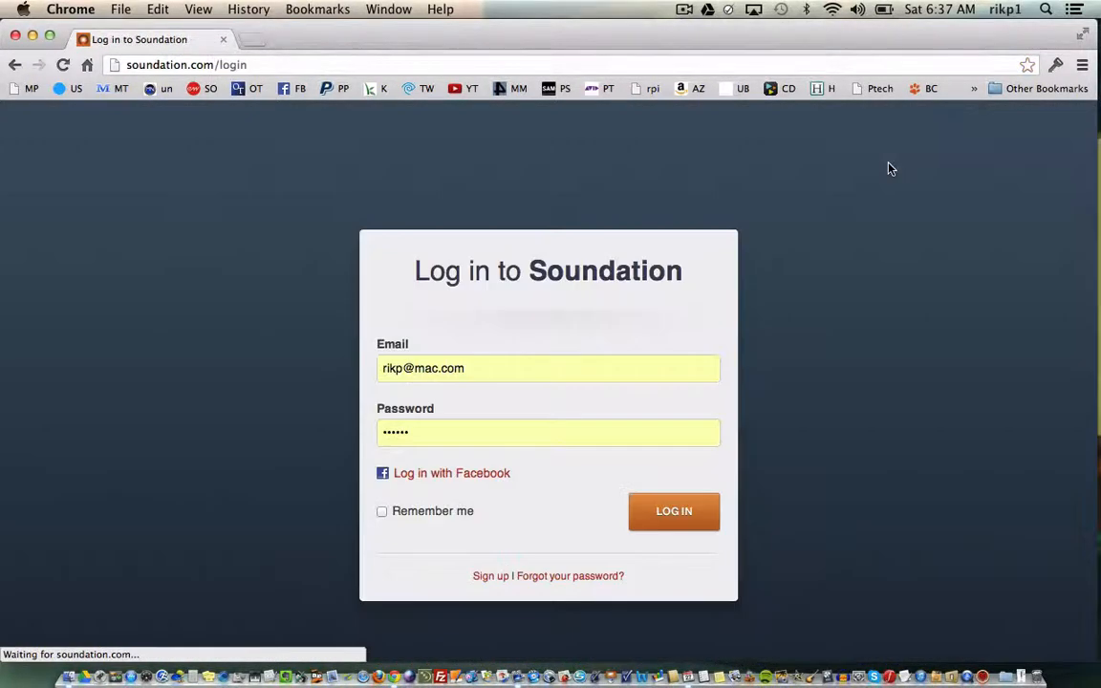
left_click(675, 514)
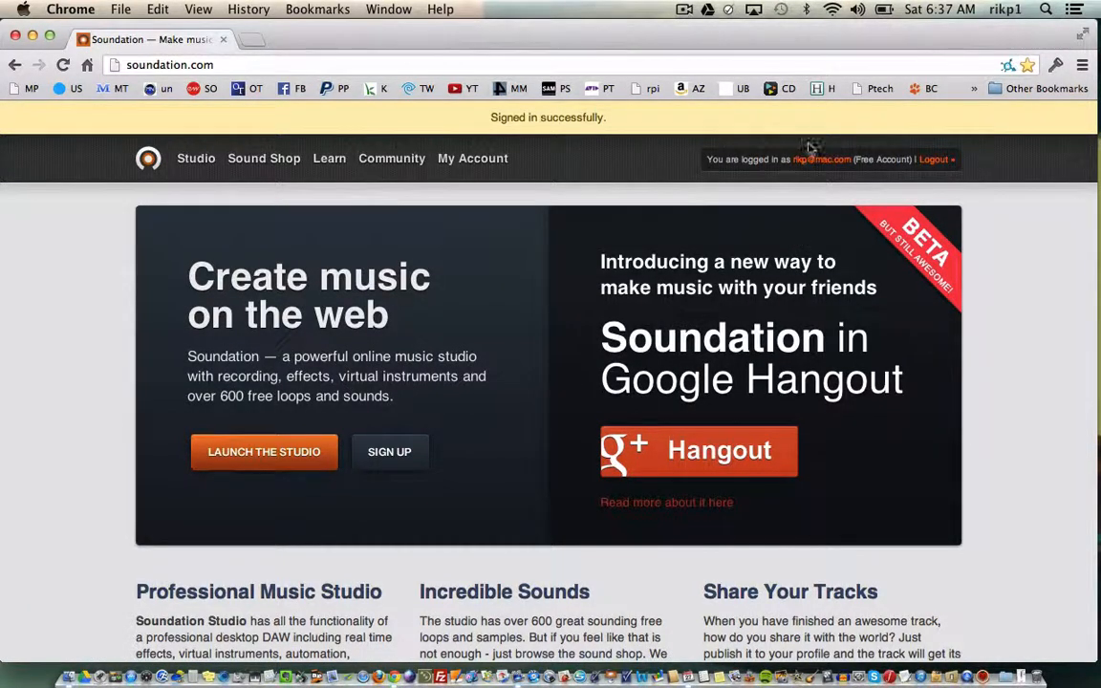
left_click(246, 453)
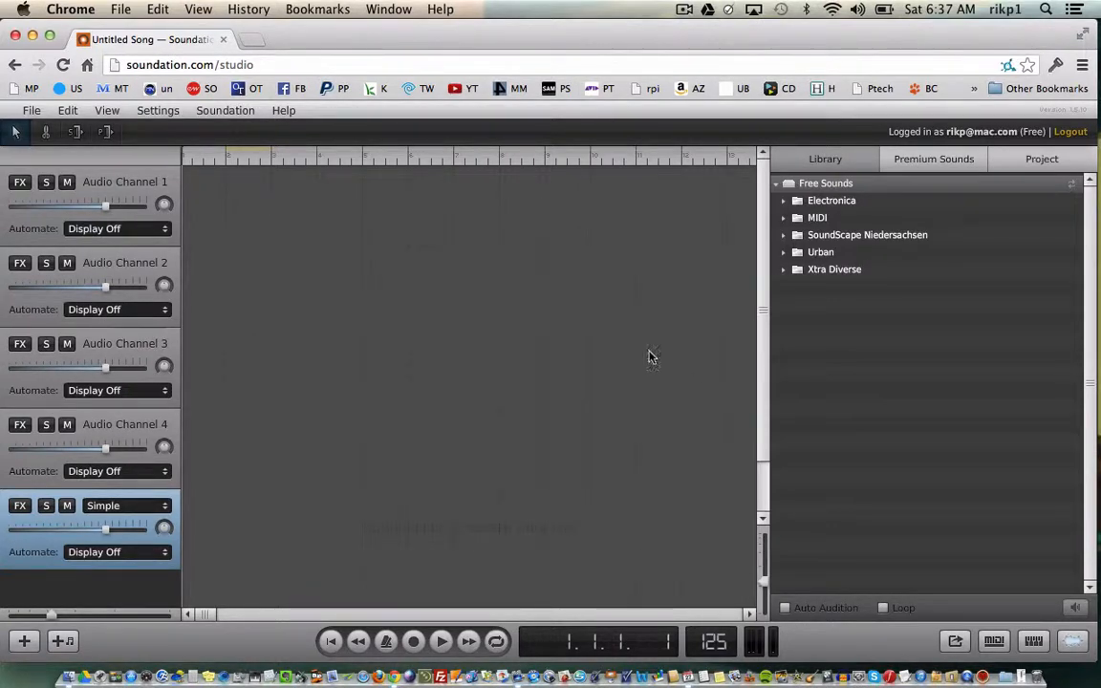
Browse the premium sounds and try auditioning the first two blues rock drumbeats.
left_click(934, 161)
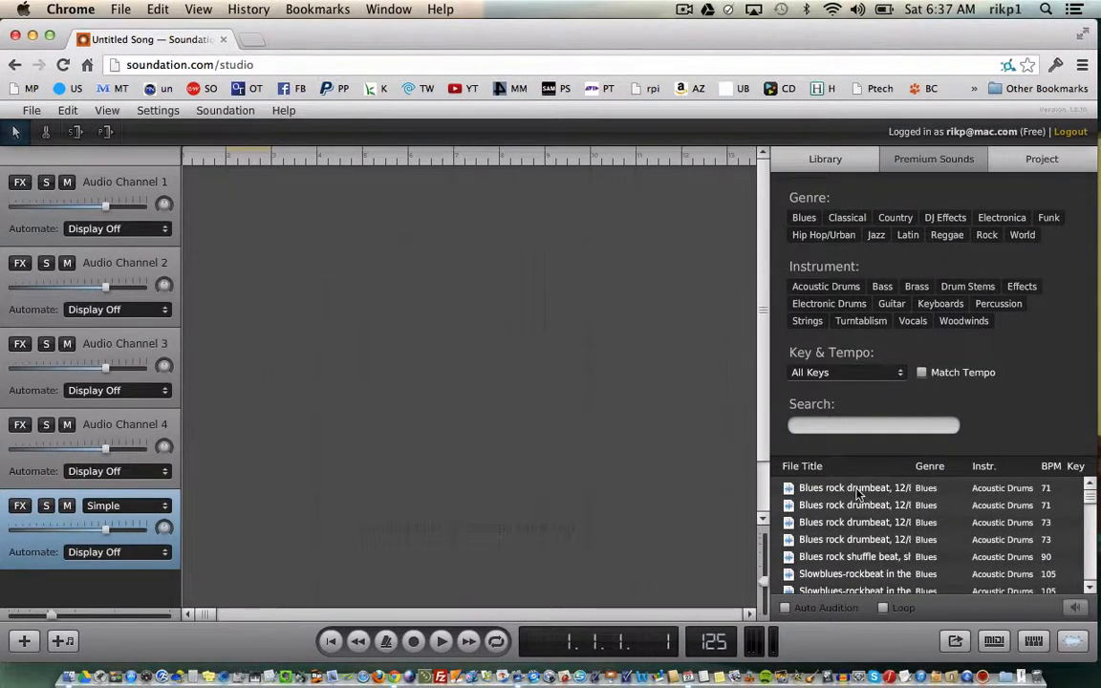
left_click(857, 491)
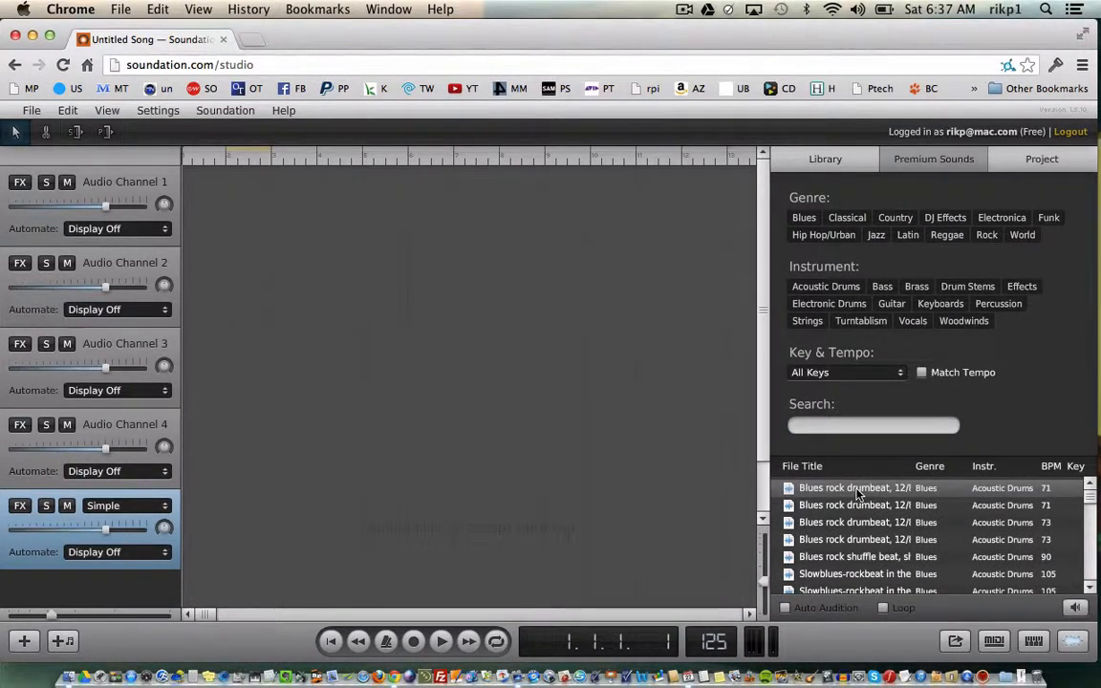
key("XF86AudioRaiseVolume")
left_click(848, 507)
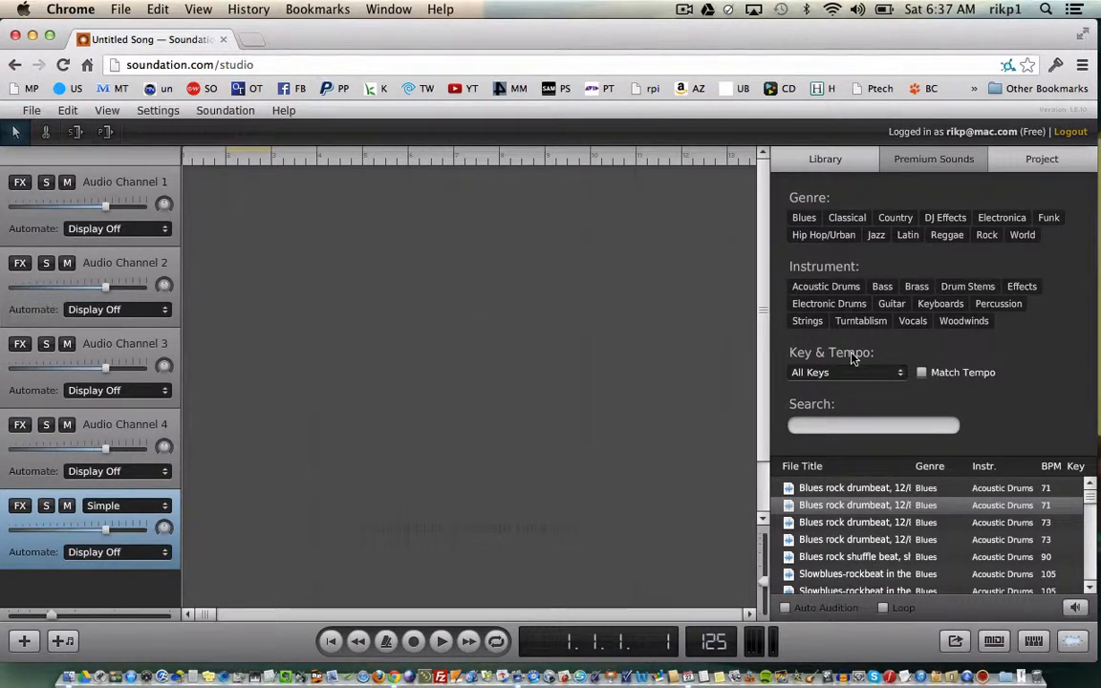
Return to the free sound library, enable Auto Audition, and expand the Electronica folder.
left_click(846, 161)
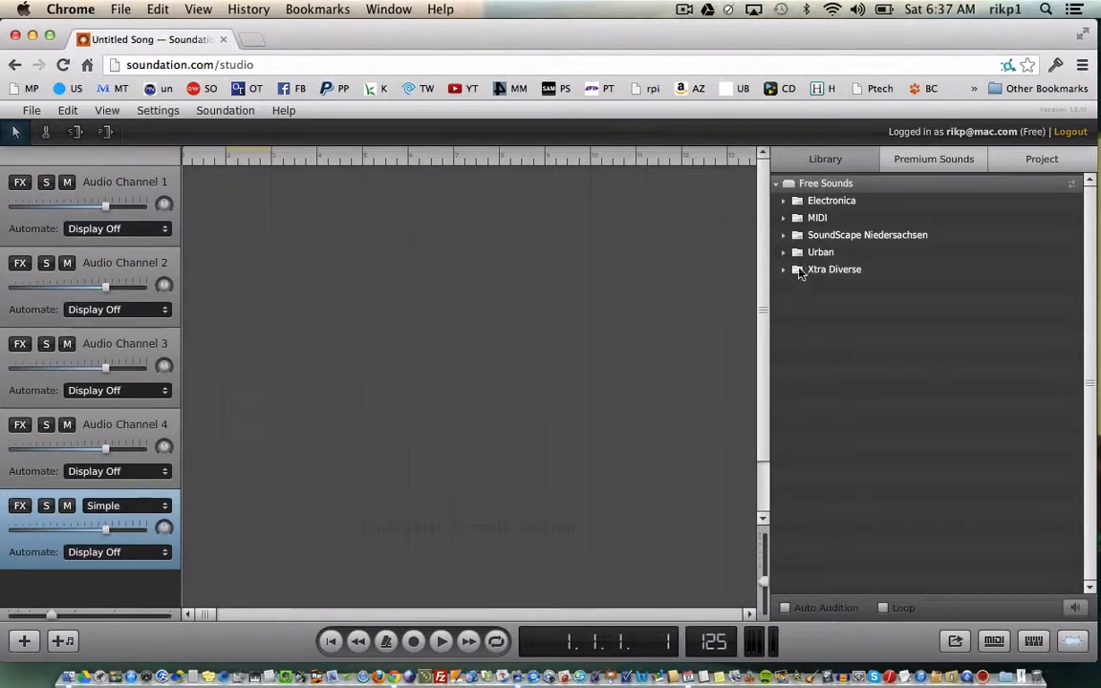
left_click(784, 608)
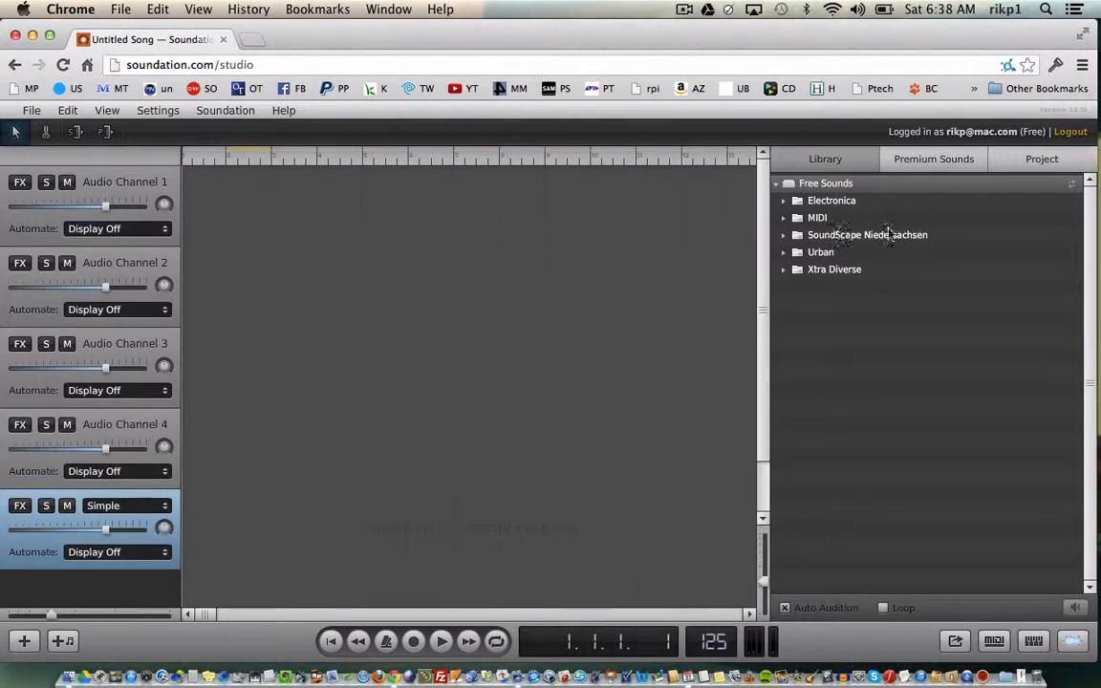
left_click(784, 202)
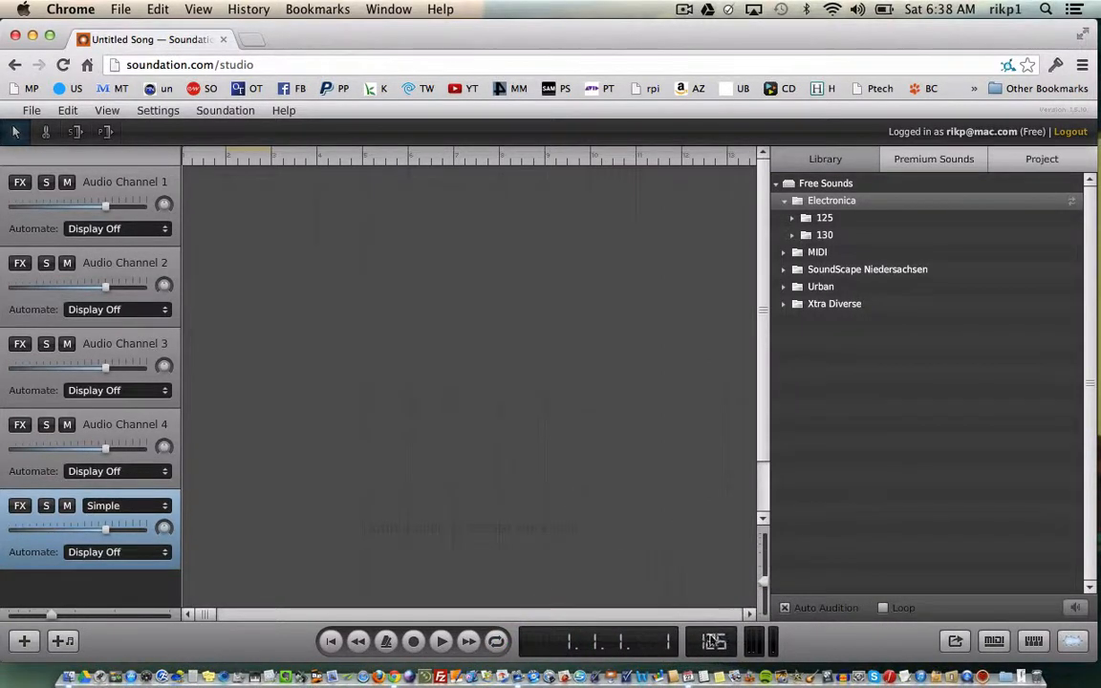
Try changing the song tempo to 130 and to 100 BPM.
left_click(714, 642)
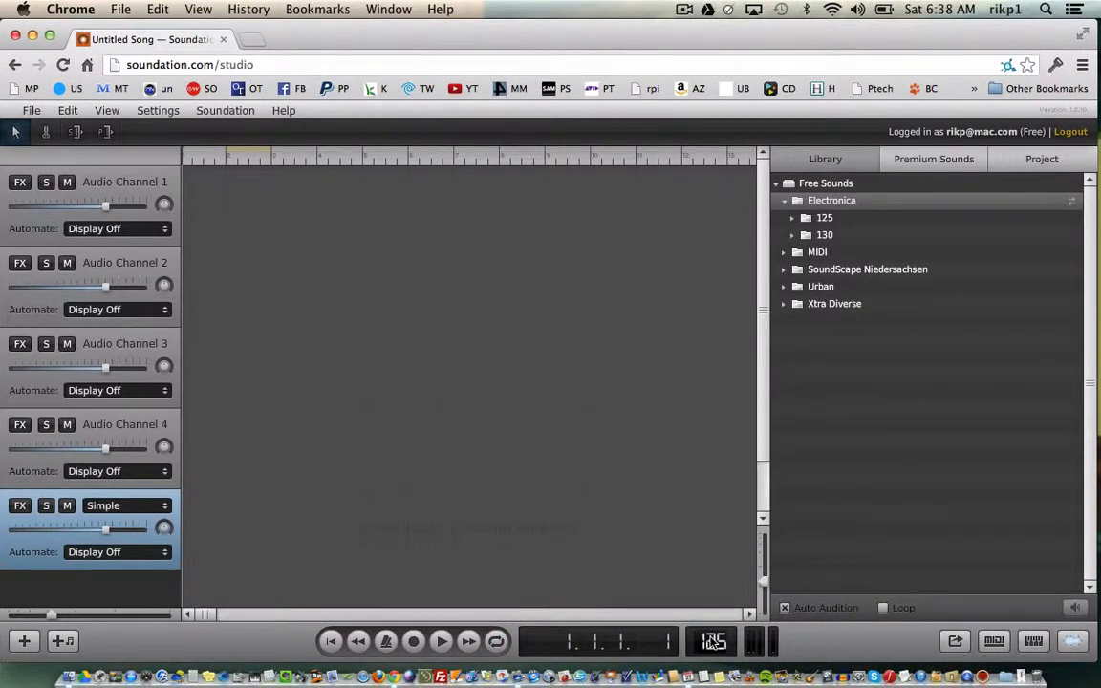
type("130")
key("Return")
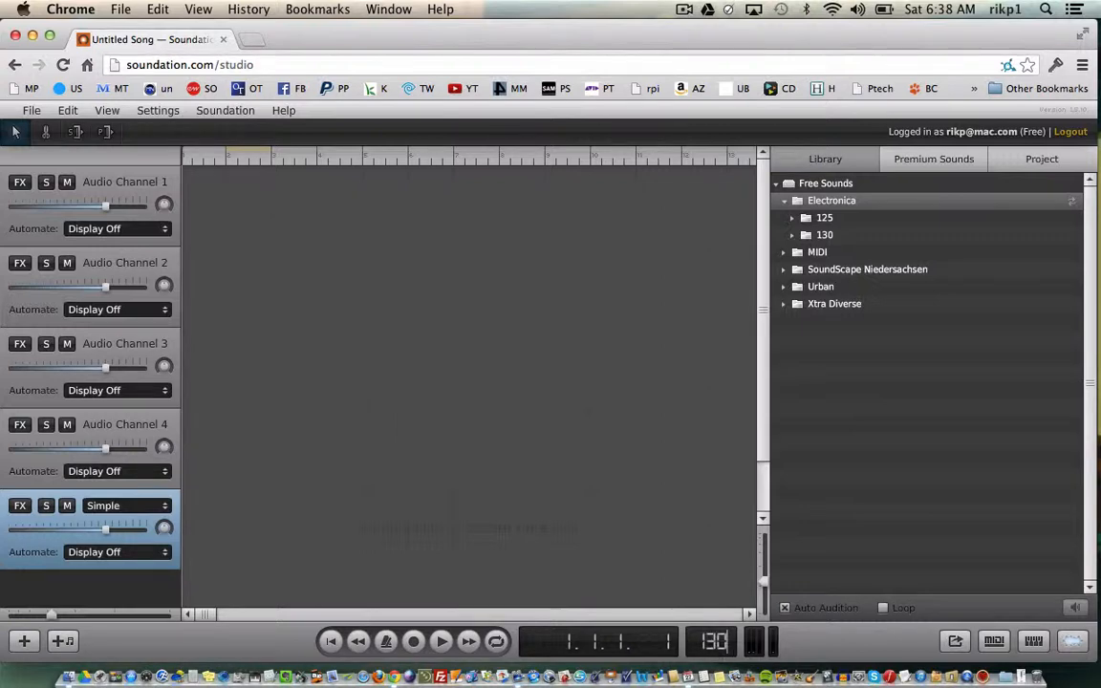
key("BackSpace")
key("BackSpace")
type("00")
left_click(680, 540)
double_click(719, 641)
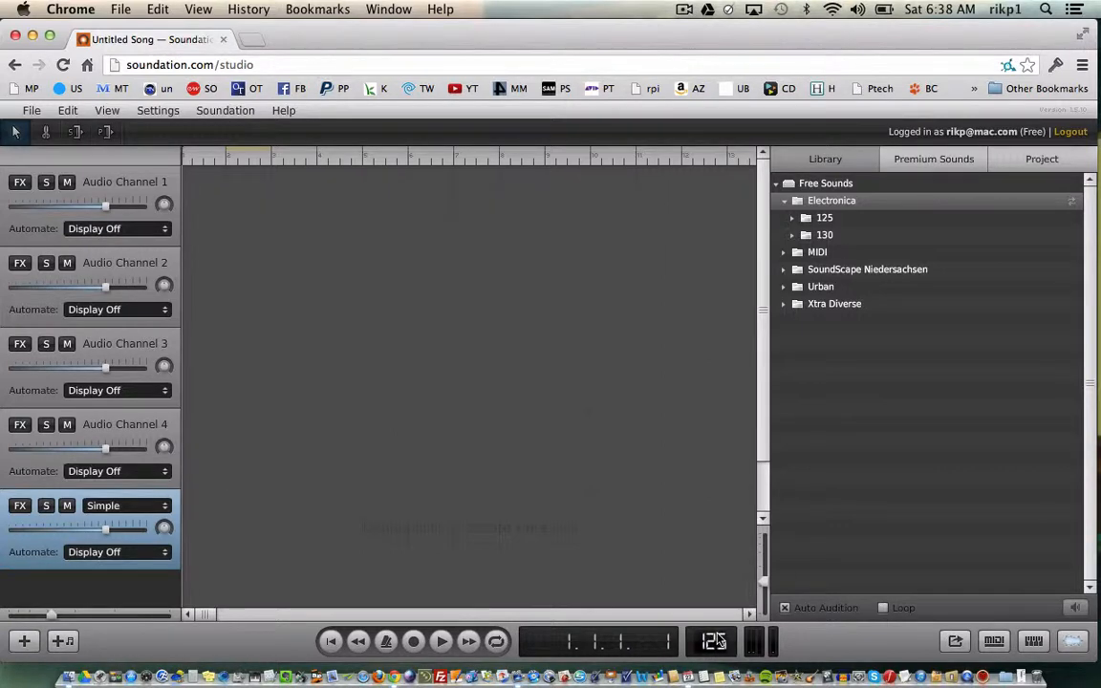
type("100")
key("Return")
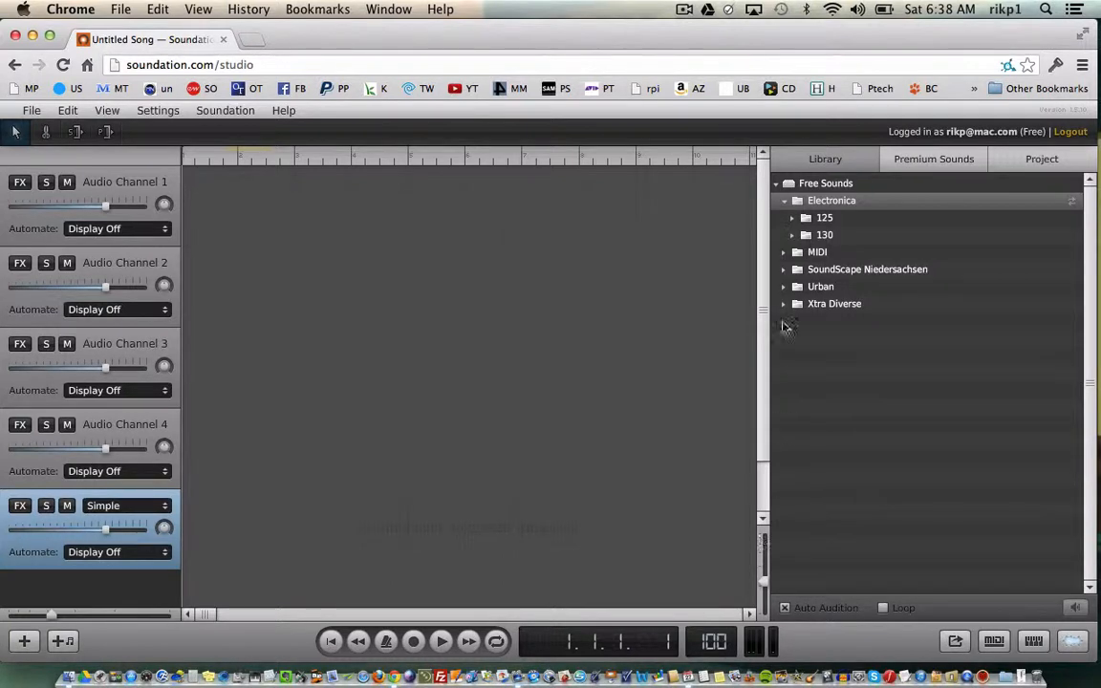
Audition 125 BassChop C.wav from the Electronica 125 folder and place it at the start of Audio Channel 1.
left_click(794, 219)
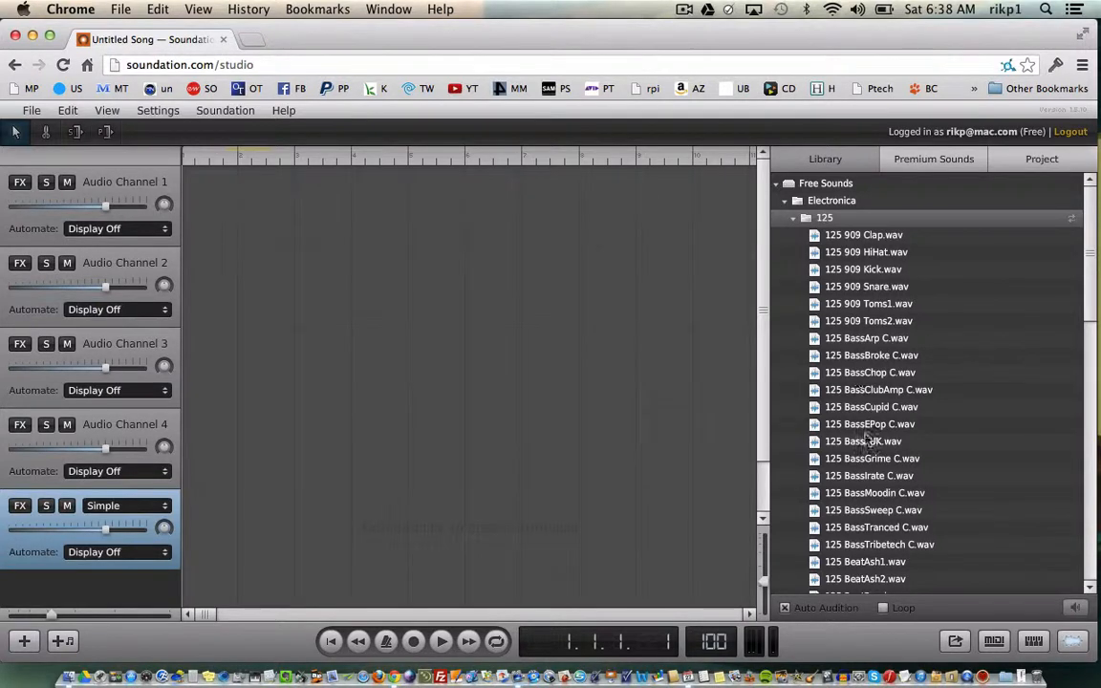
left_click(860, 374)
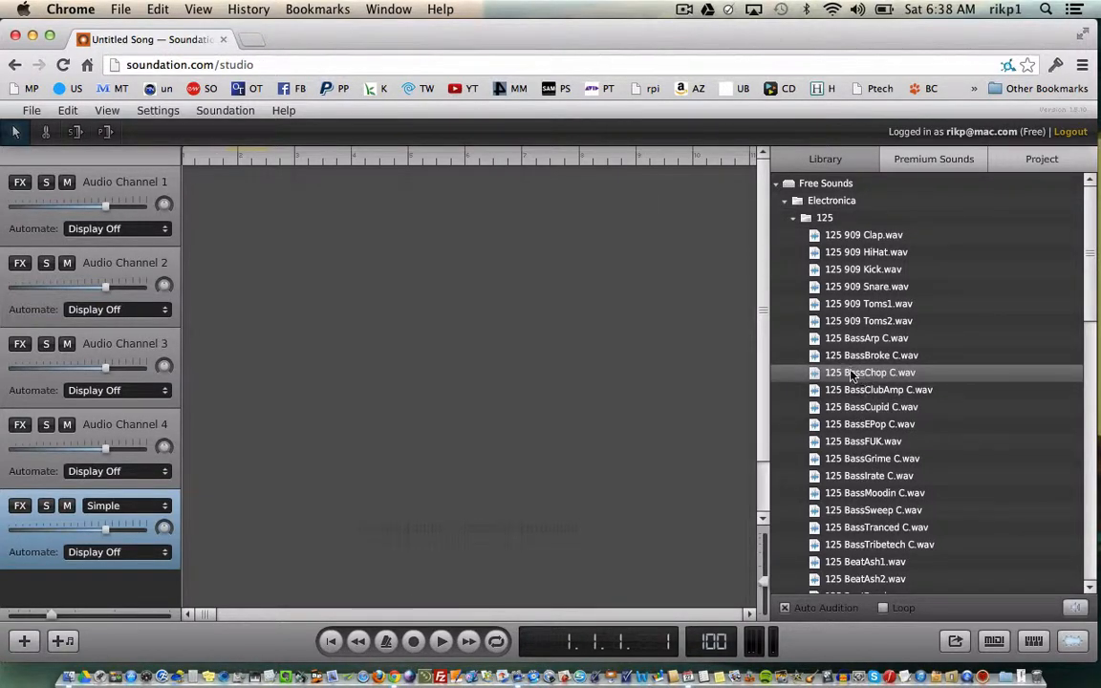
left_click_drag(835, 378, 277, 219)
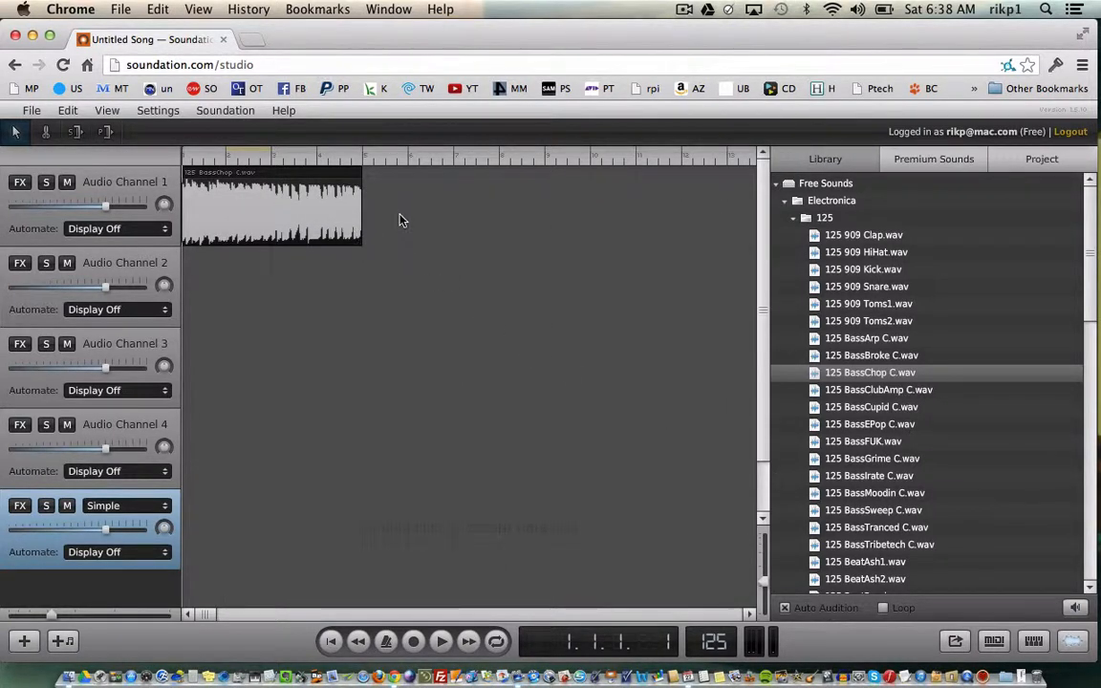
Duplicate the BassChop clip to bar 5 on Audio Channel 1, directly after the original, and play the song.
left_click(313, 195)
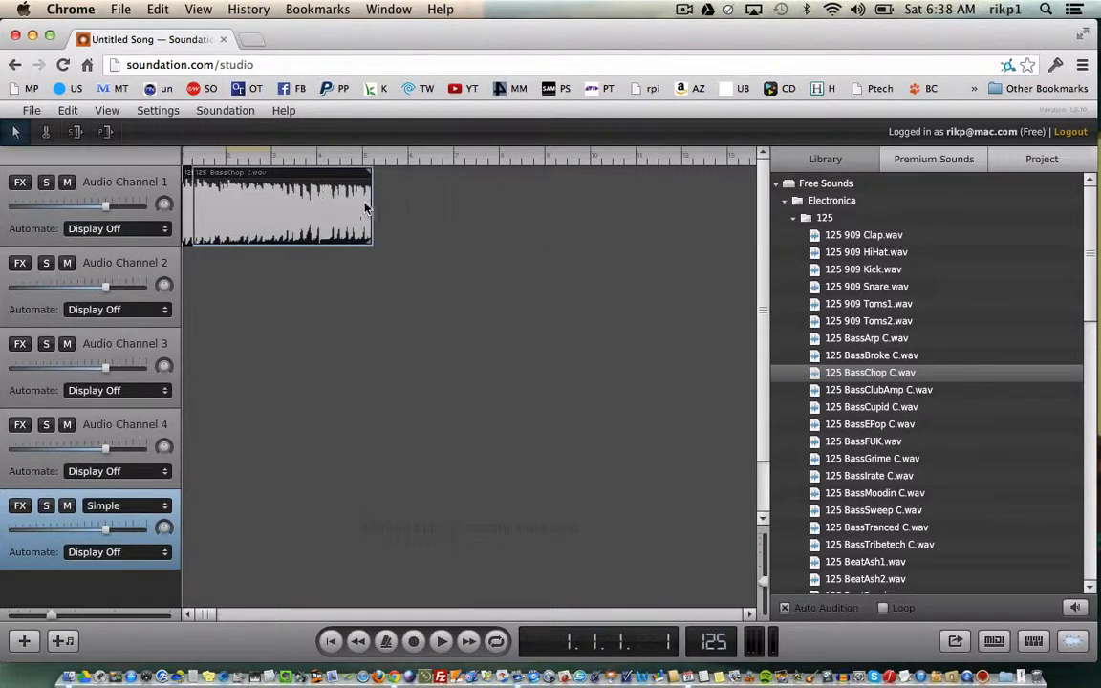
left_click_drag(311, 195, 494, 208)
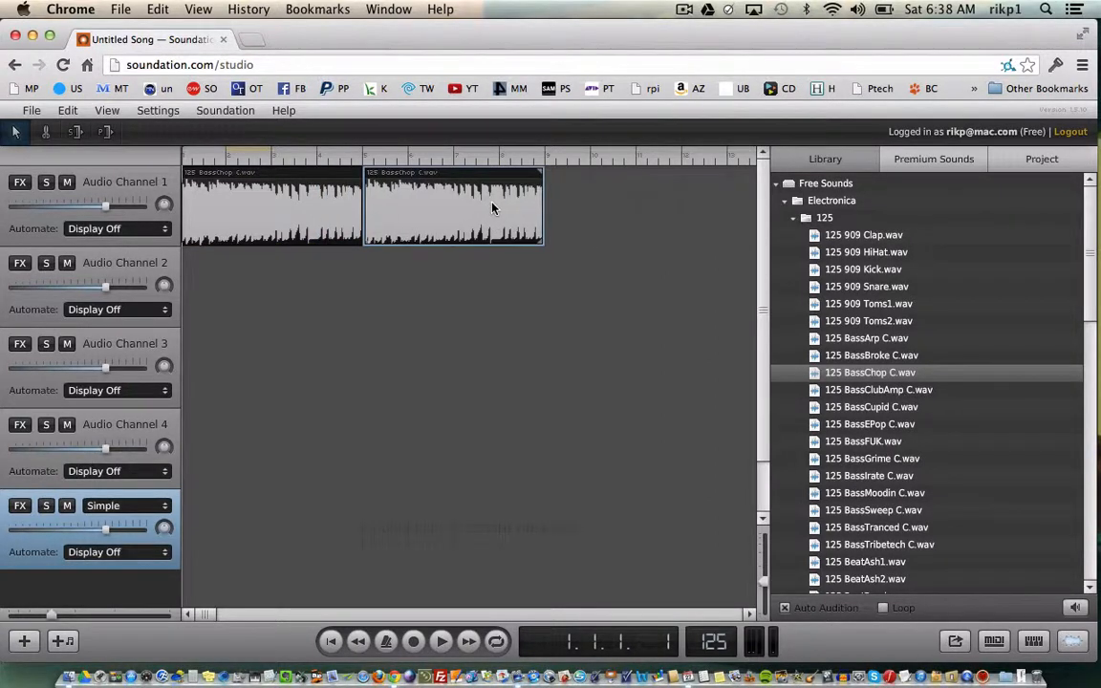
left_click(532, 285)
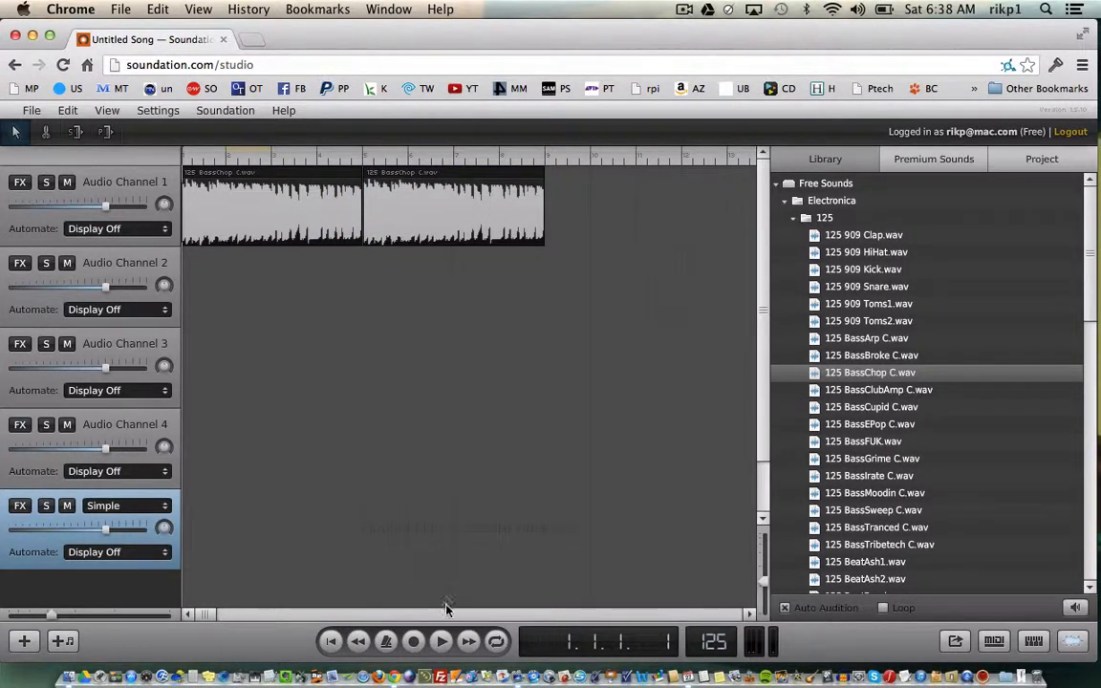
left_click(444, 643)
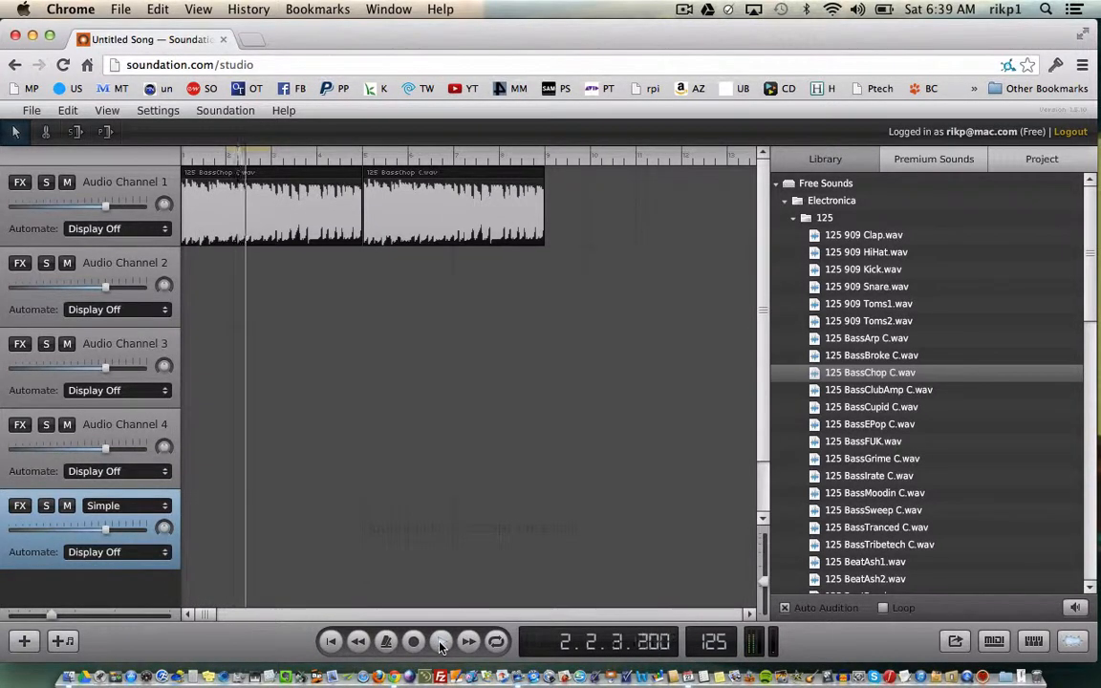
Add volume automation to Audio Channel 1 that drops to zero just after bar 6 and rises again by about bar 8.
left_click(164, 229)
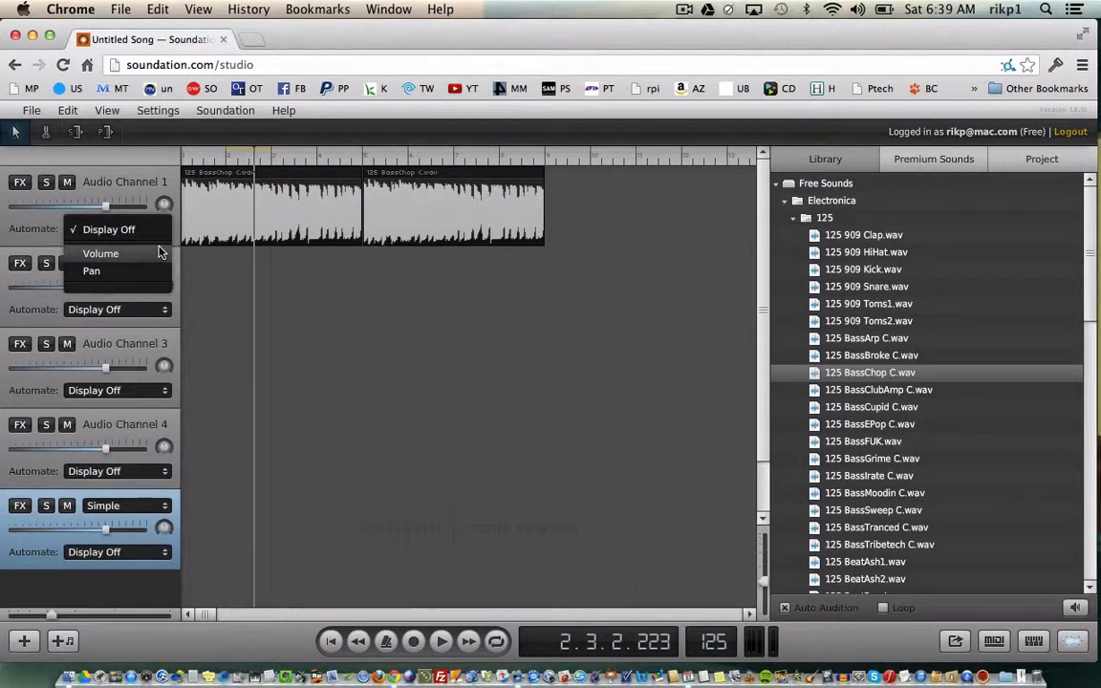
left_click(158, 252)
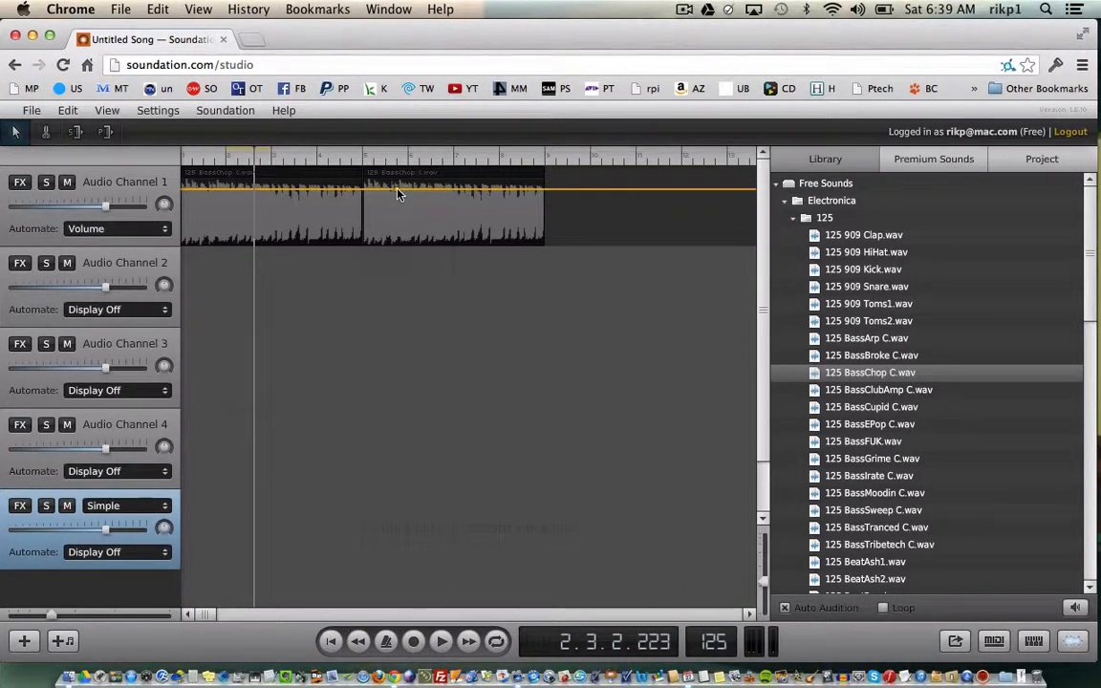
left_click_drag(416, 191, 424, 250)
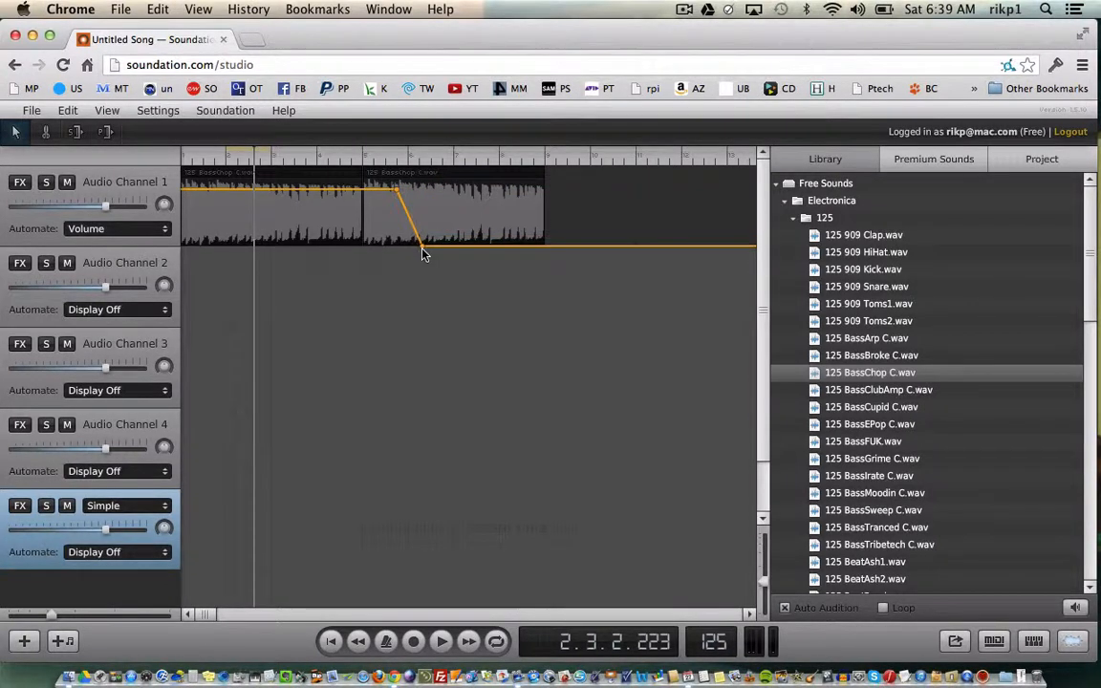
left_click(474, 232)
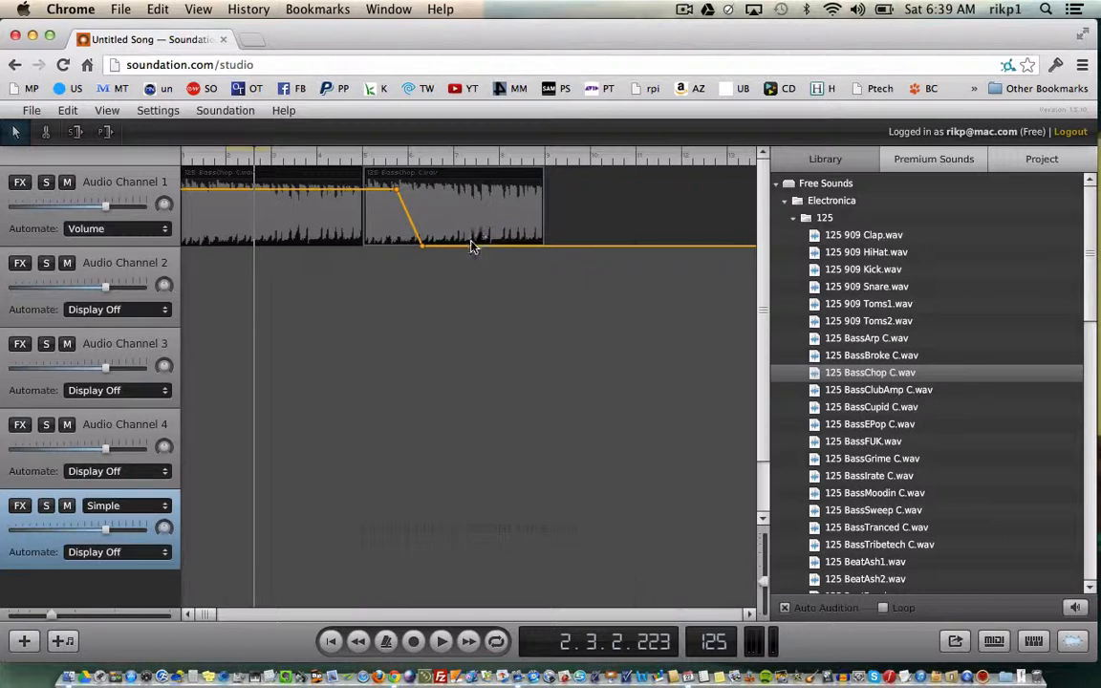
left_click_drag(471, 246, 492, 196)
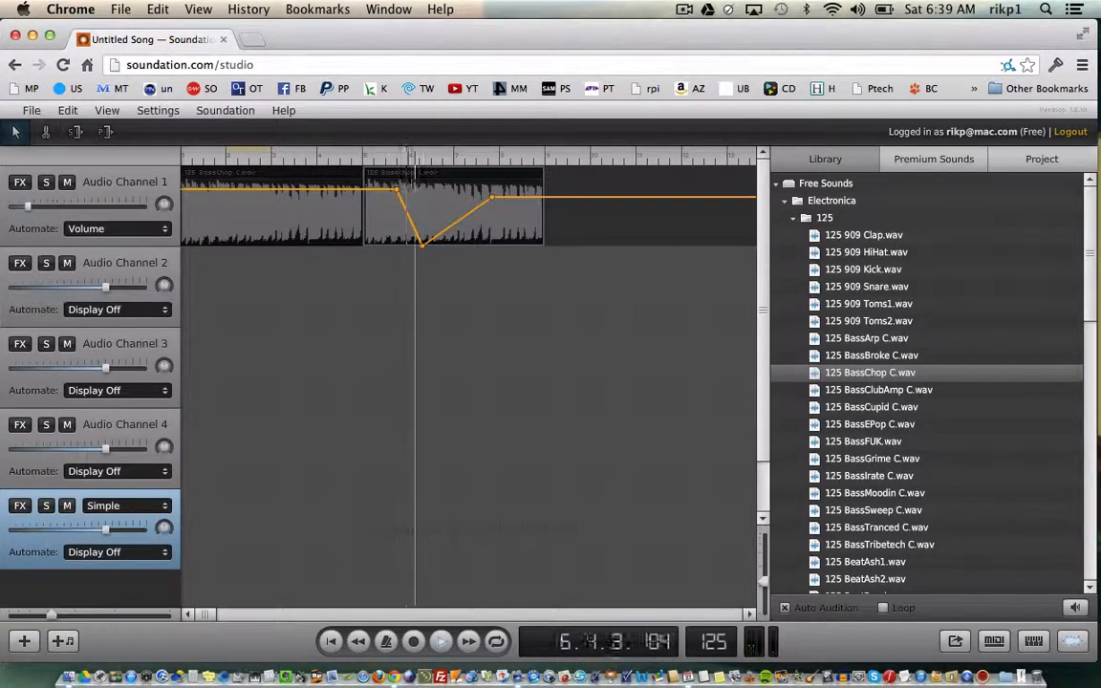
key("space")
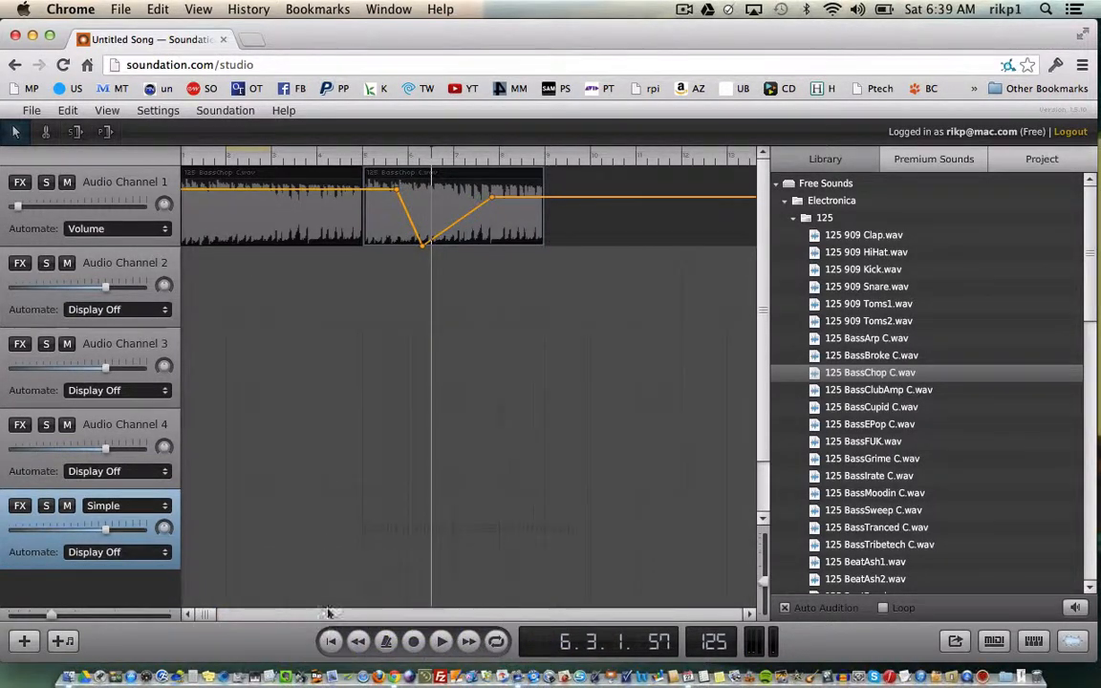
left_click(331, 641)
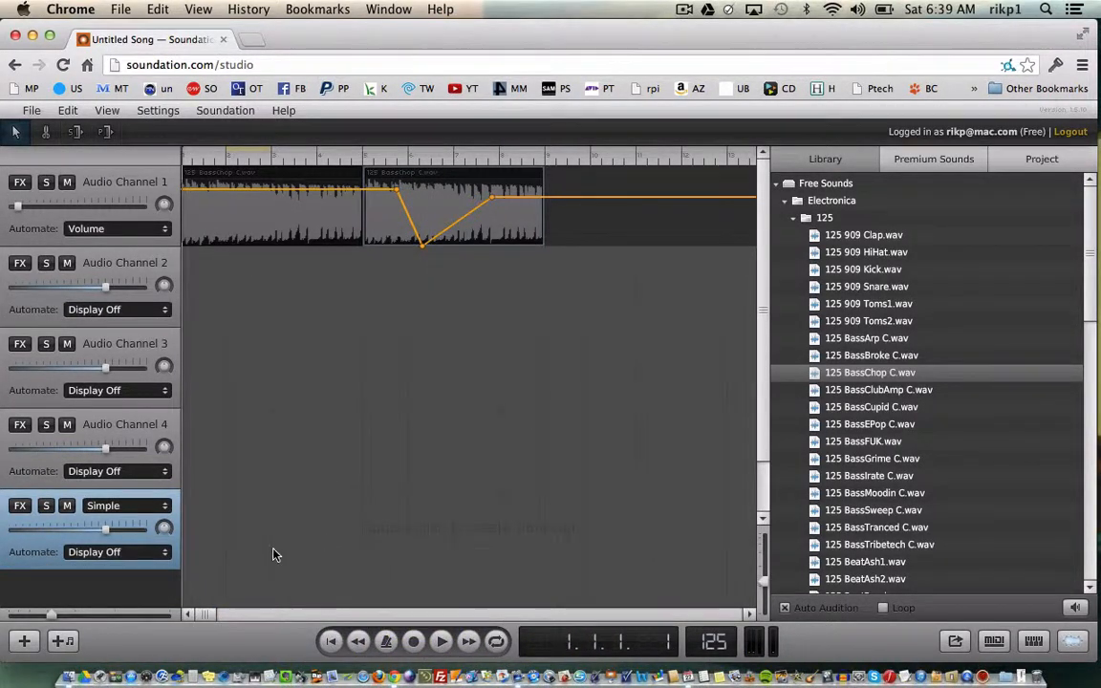
left_click(128, 230)
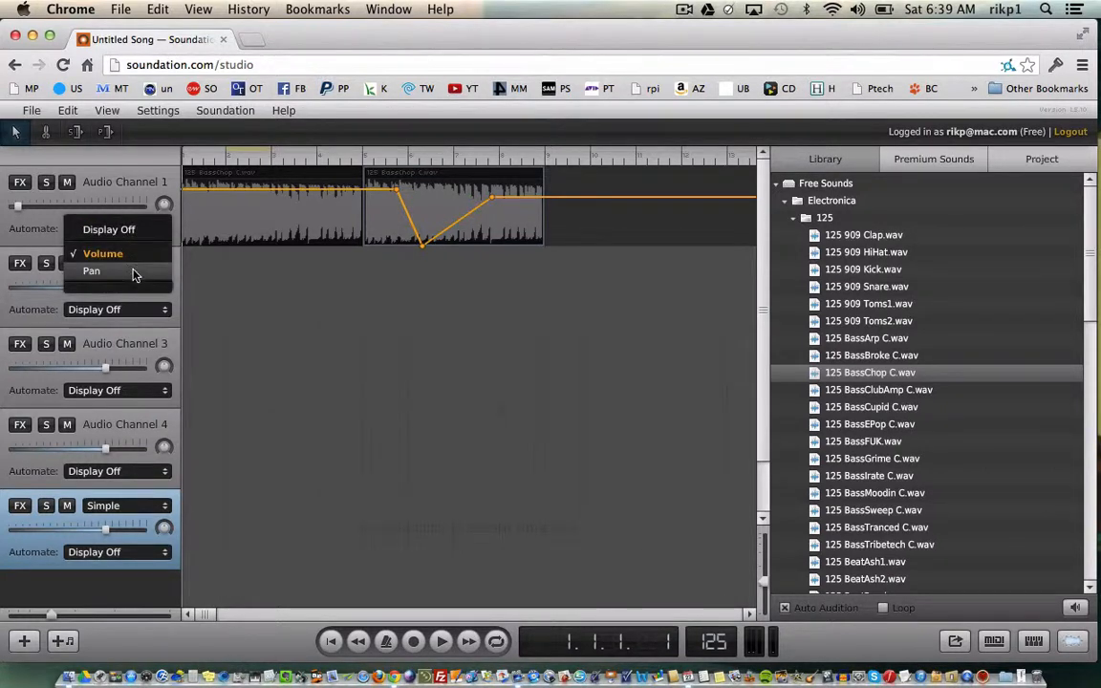
left_click(280, 290)
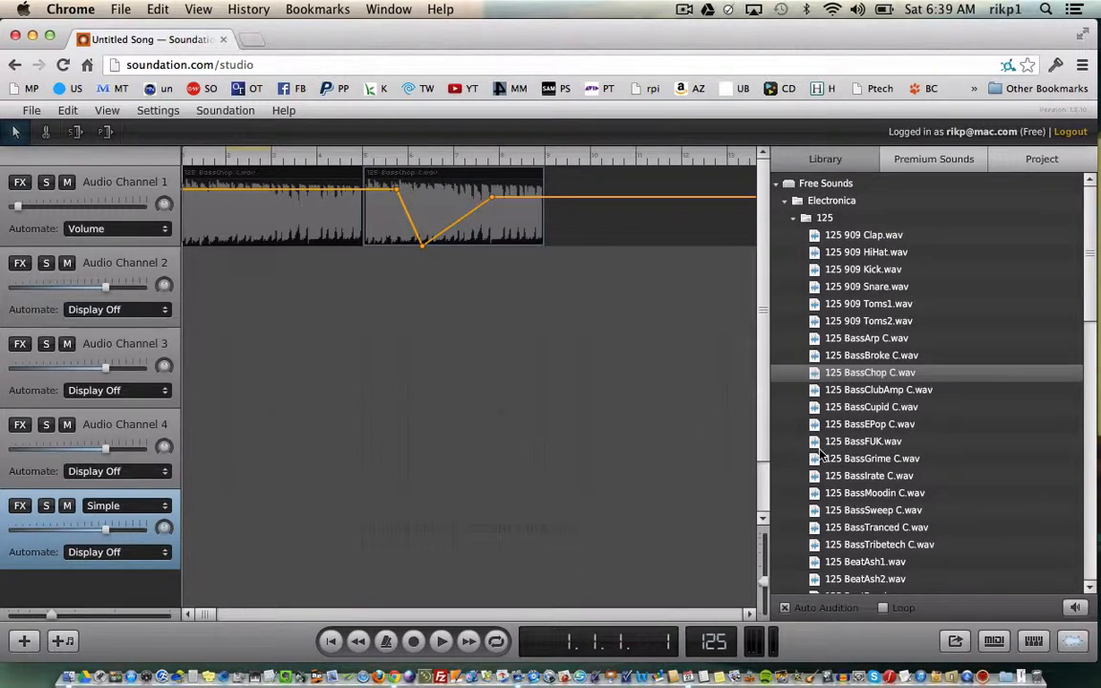
Audition 125 BassSweep C.wav and 125 BeatCrazy.wav, and place BeatCrazy at the start of Audio Channel 2.
left_click(939, 509)
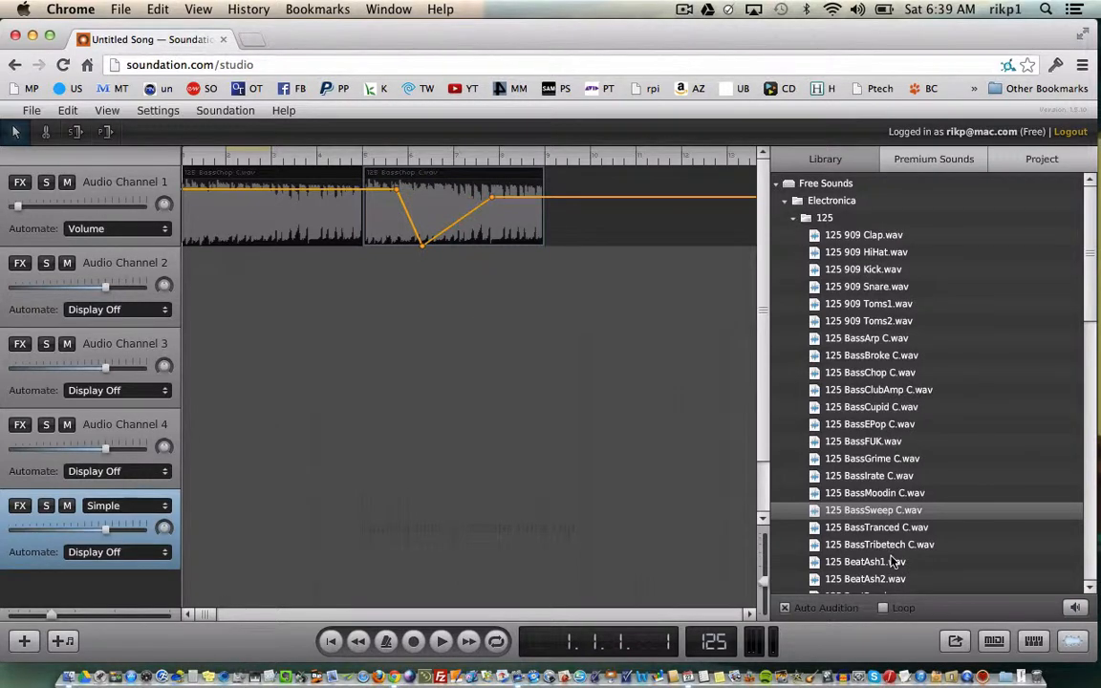
left_click(1088, 588)
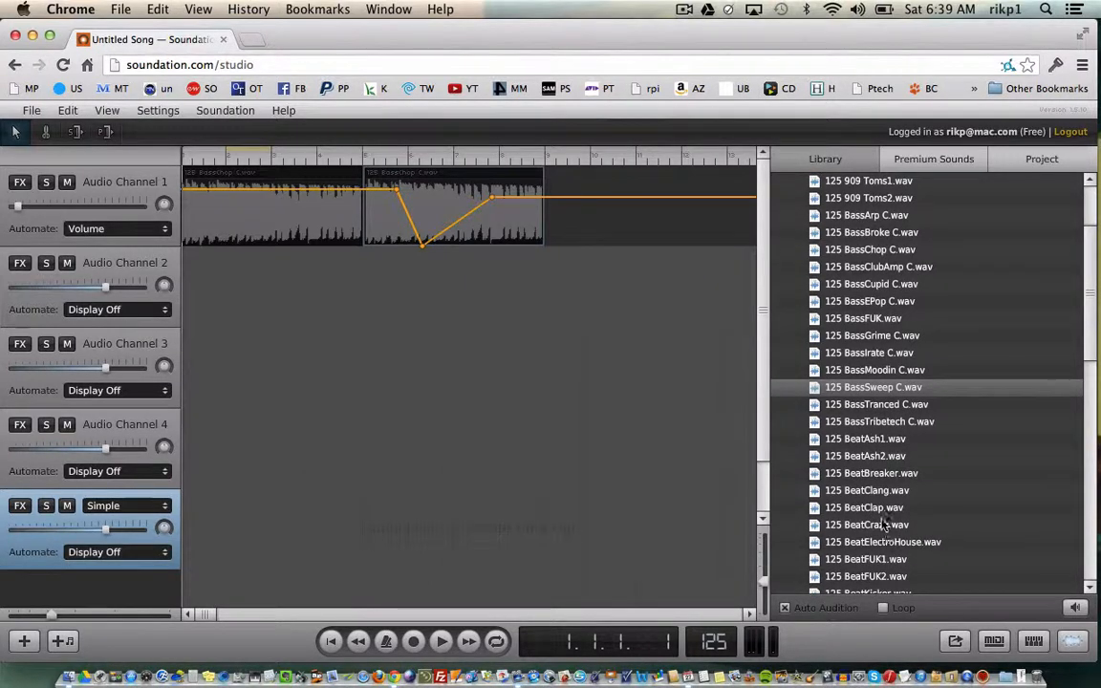
left_click(885, 524)
left_click_drag(854, 525, 232, 290)
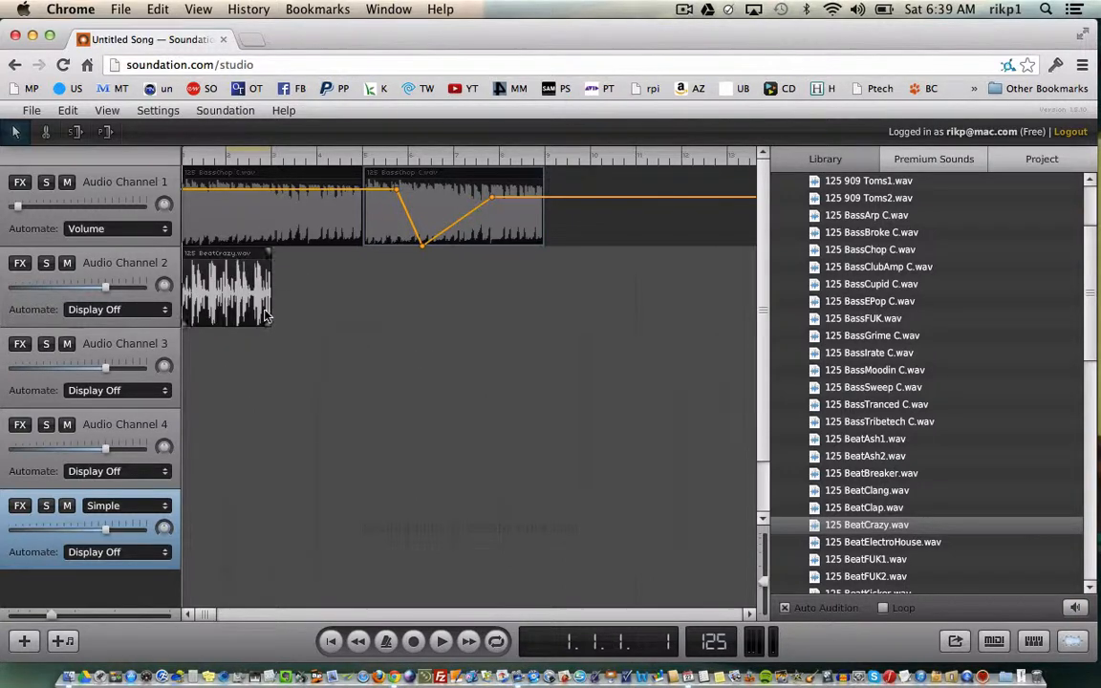
Copy the BeatCrazy clip to bars 3 and 8 on Audio Channel 2, and play the arrangement.
left_click_drag(241, 292, 334, 297)
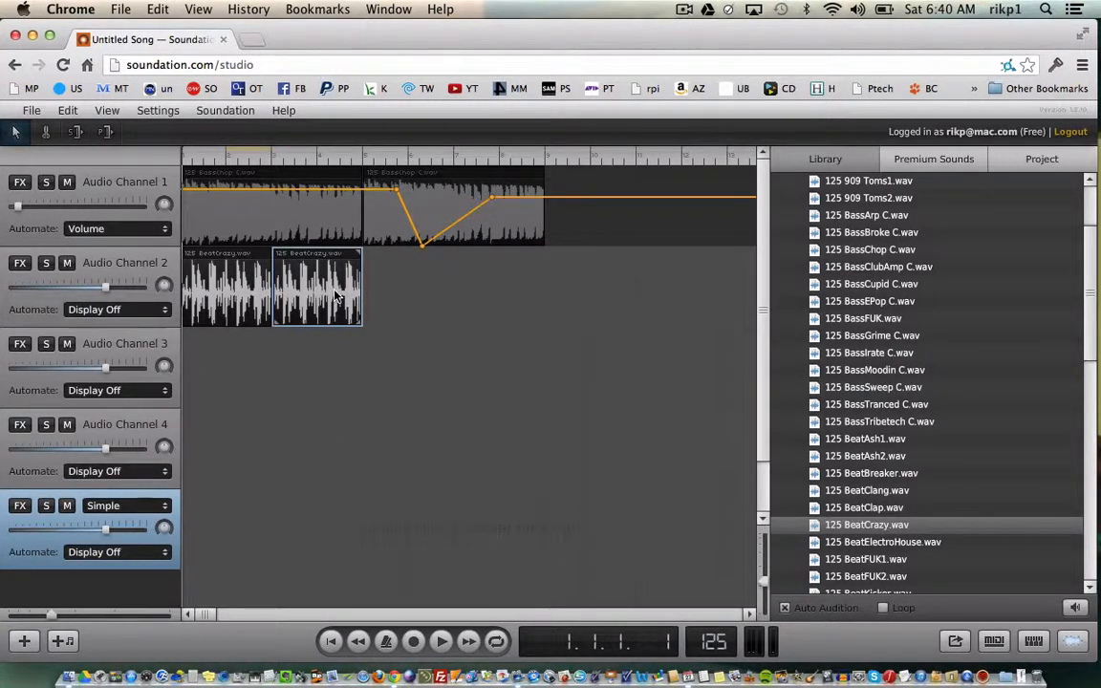
left_click_drag(336, 297, 562, 318)
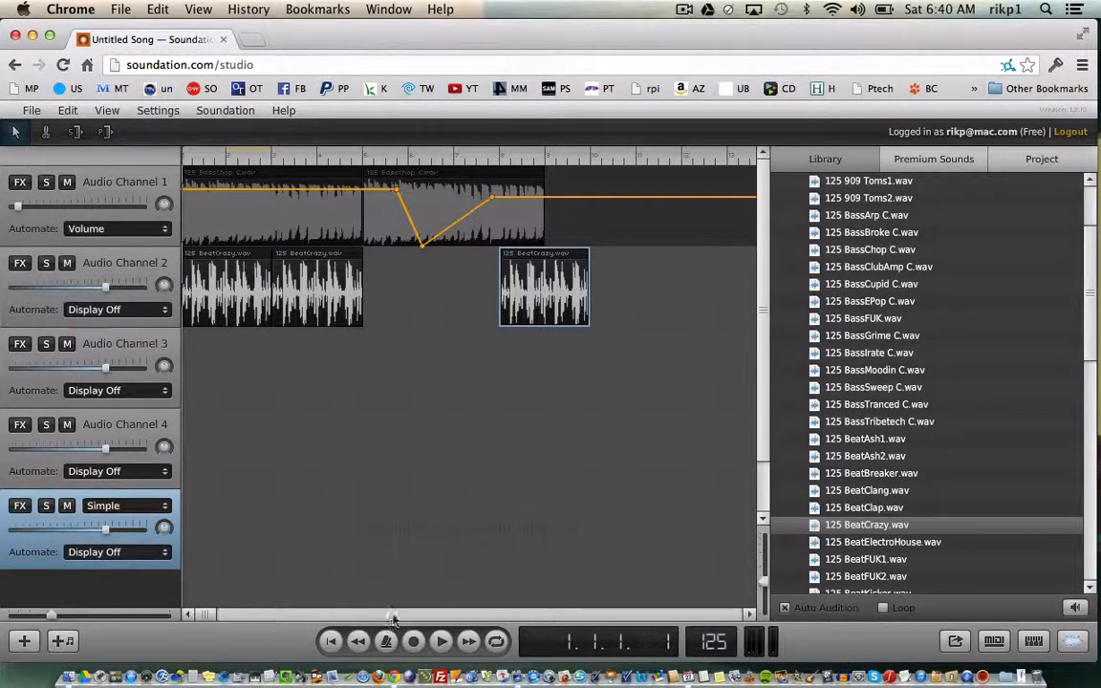
left_click(442, 641)
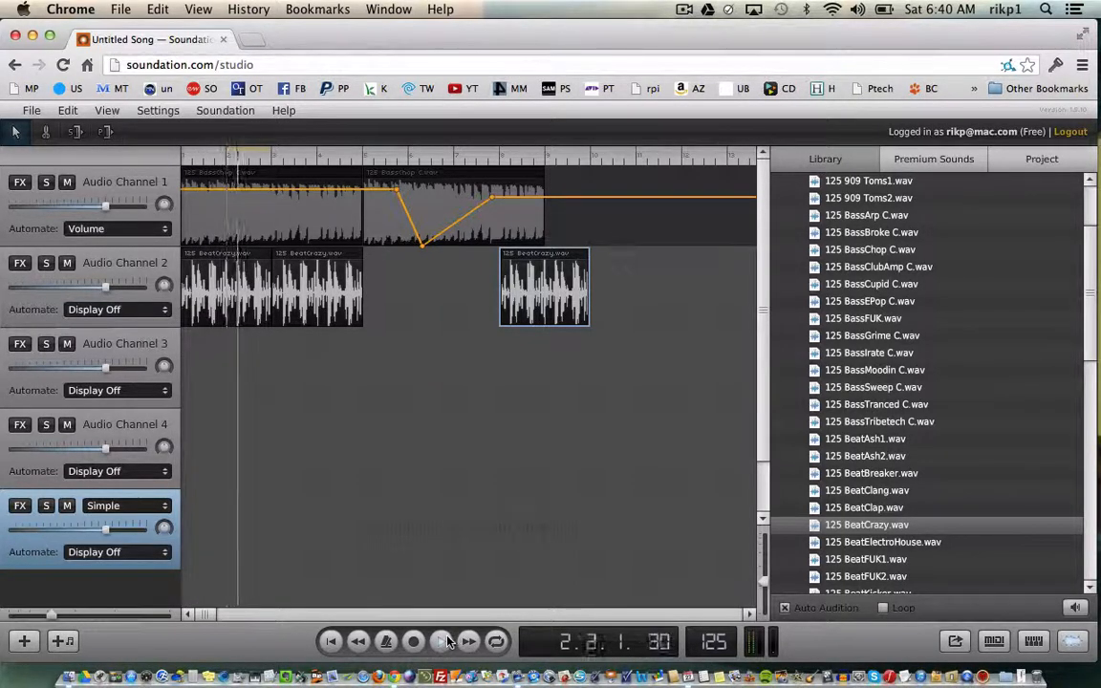
Return the song's playback position to the start.
left_click(331, 642)
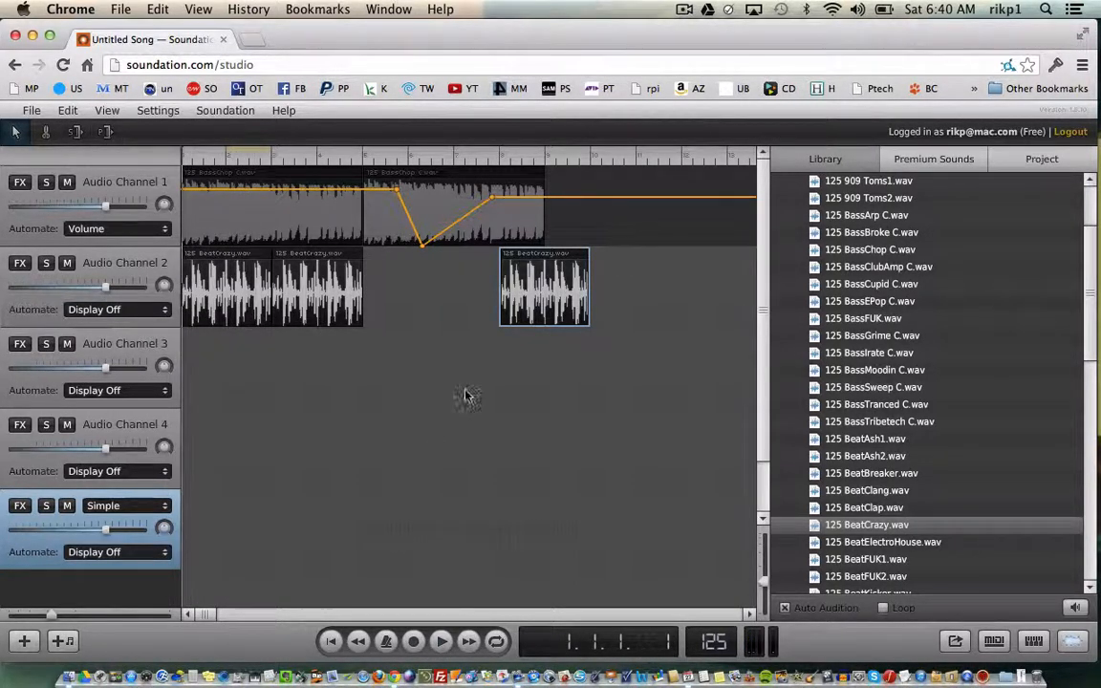
left_click(284, 111)
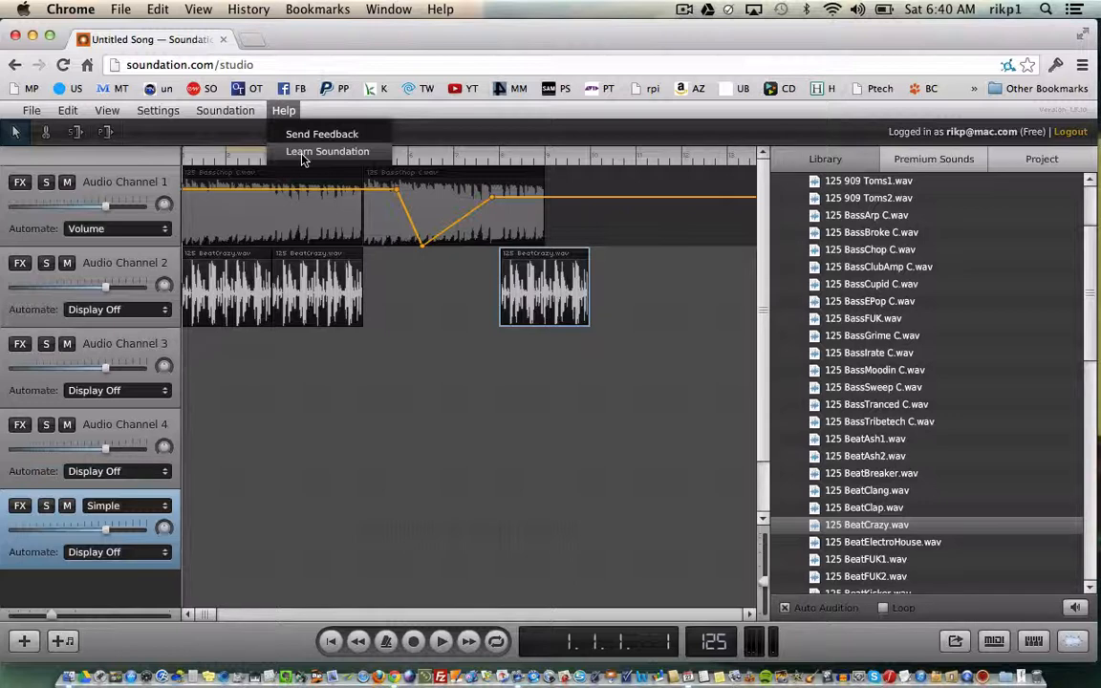
left_click(443, 449)
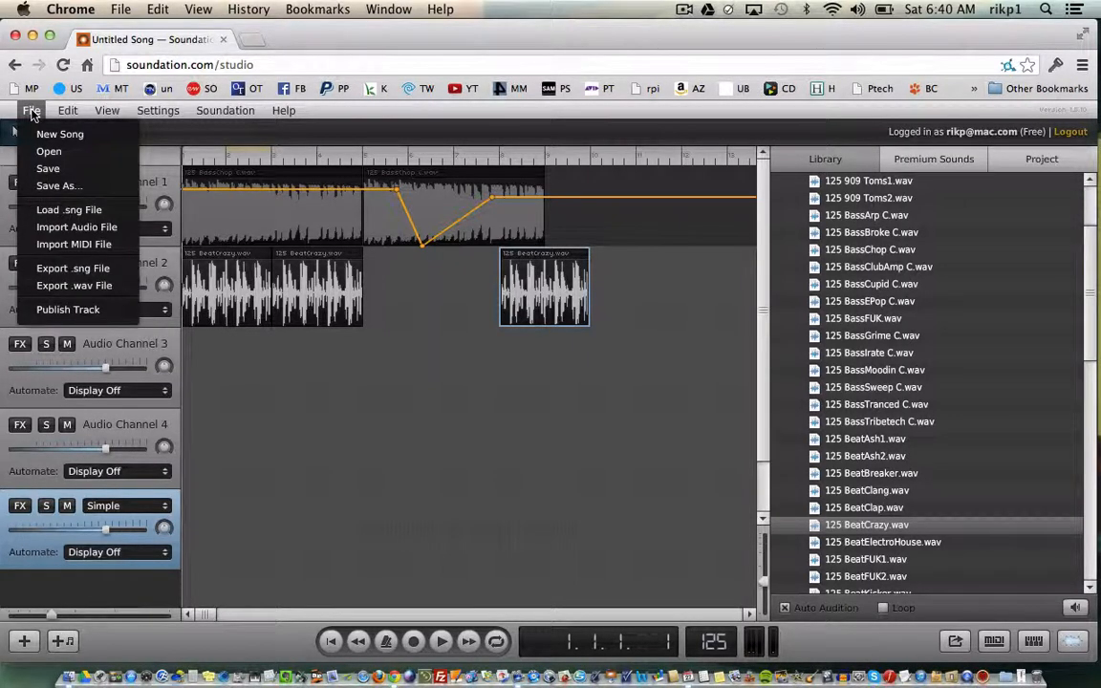
Save the song, replacing the default song name with the author's first name.
left_click(48, 168)
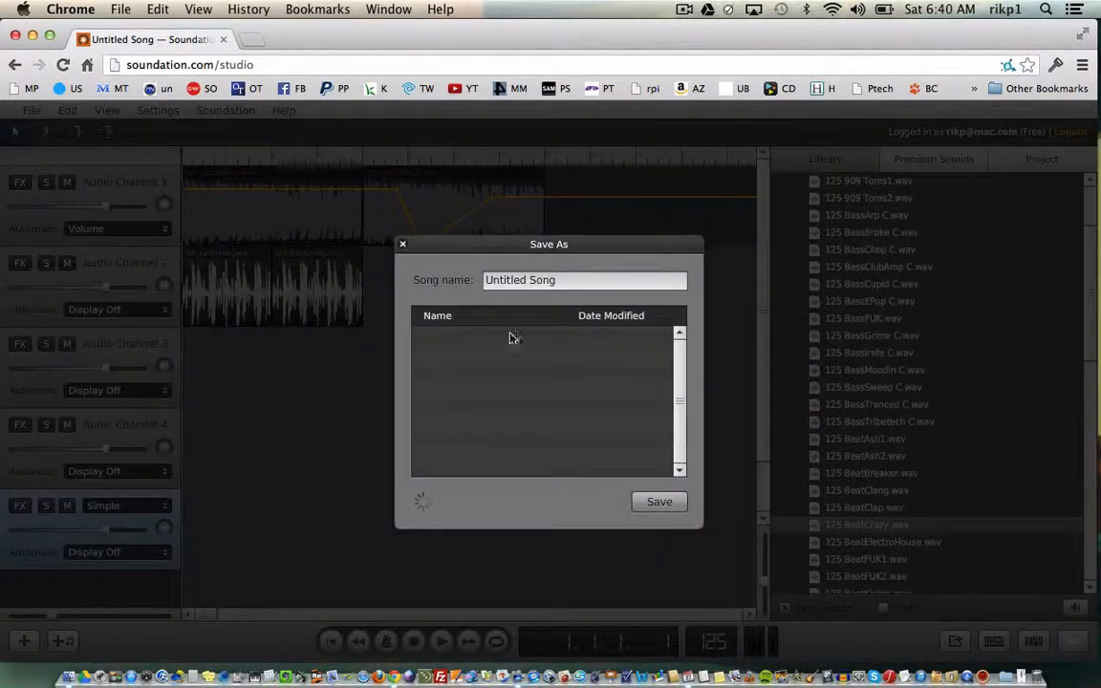
double_click(552, 280)
key("BackSpace")
key("BackSpace")
key("BackSpace")
key("BackSpace")
type("Rik")
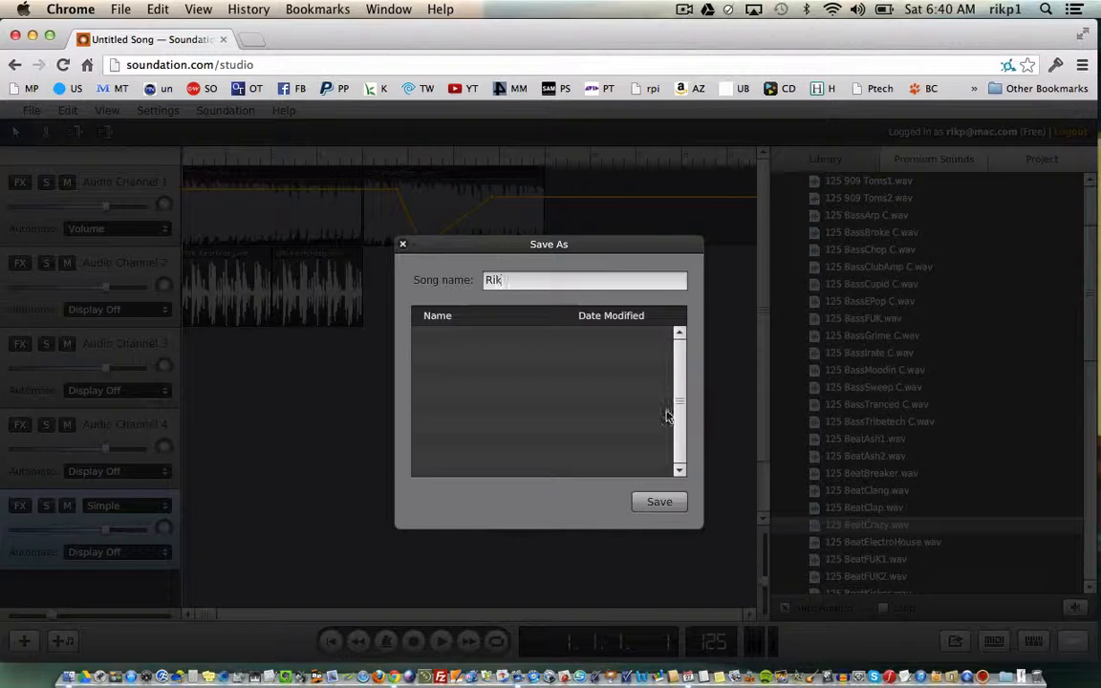
left_click(659, 502)
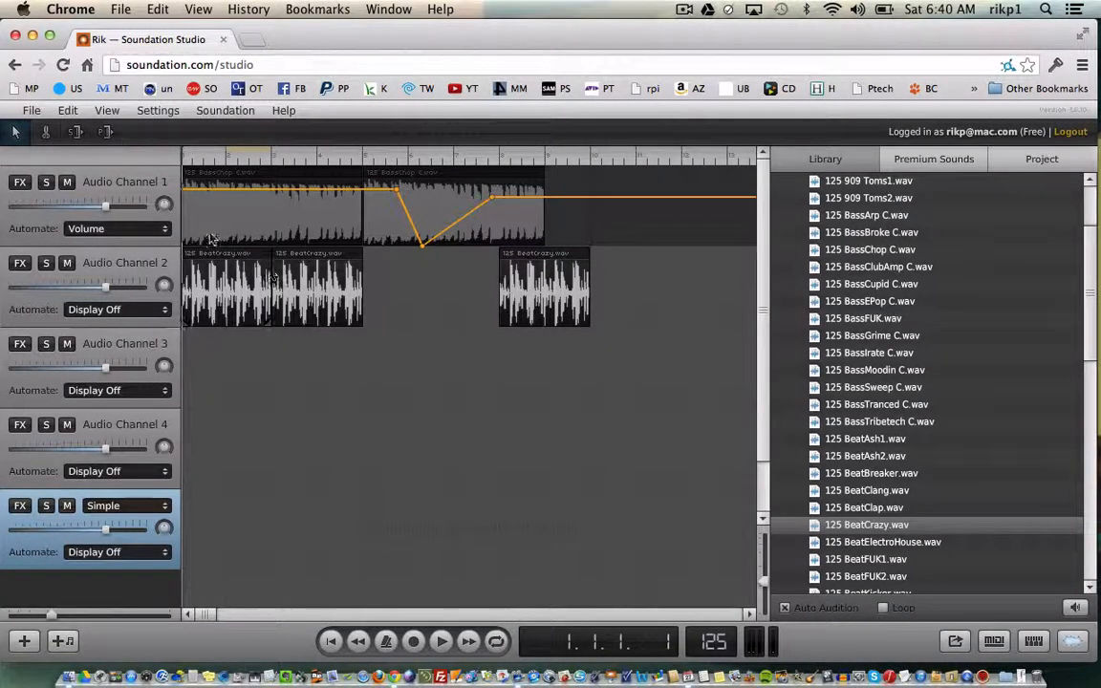
Check which sounds the project uses, and look at the list of saved songs without opening one.
left_click(1061, 159)
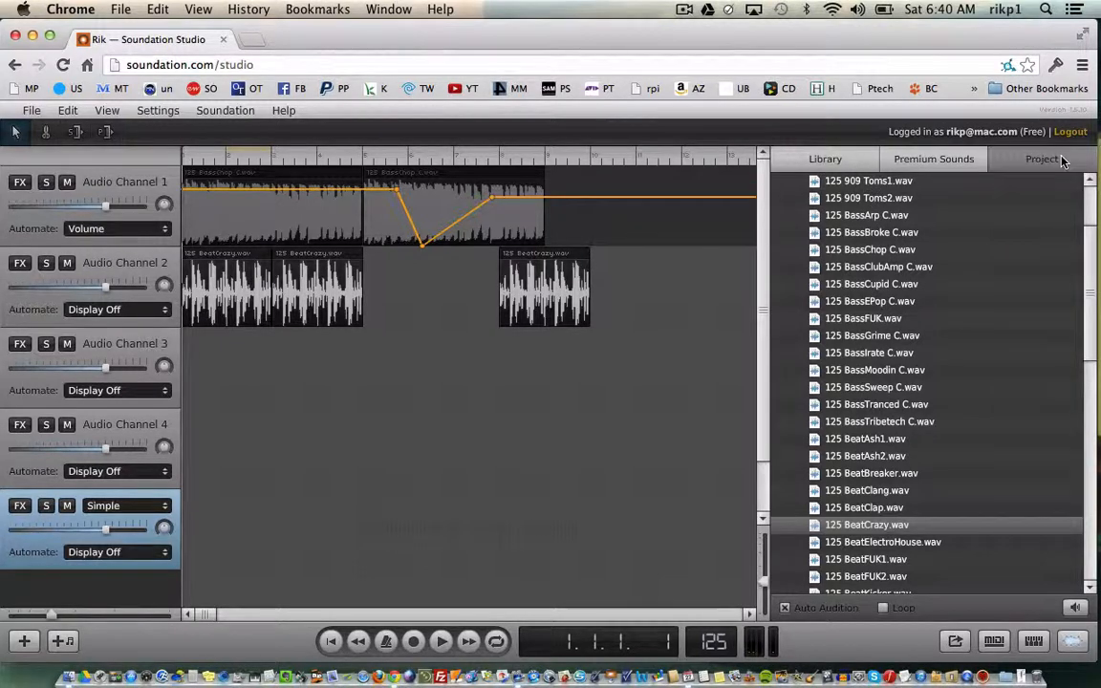
left_click(865, 158)
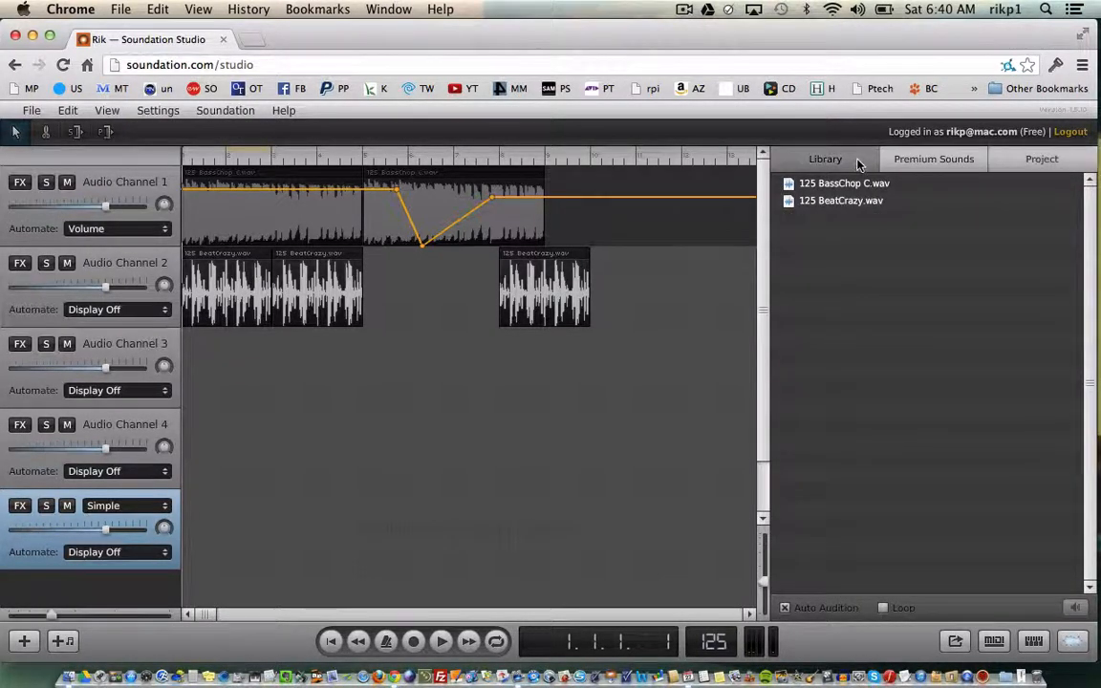
left_click(33, 110)
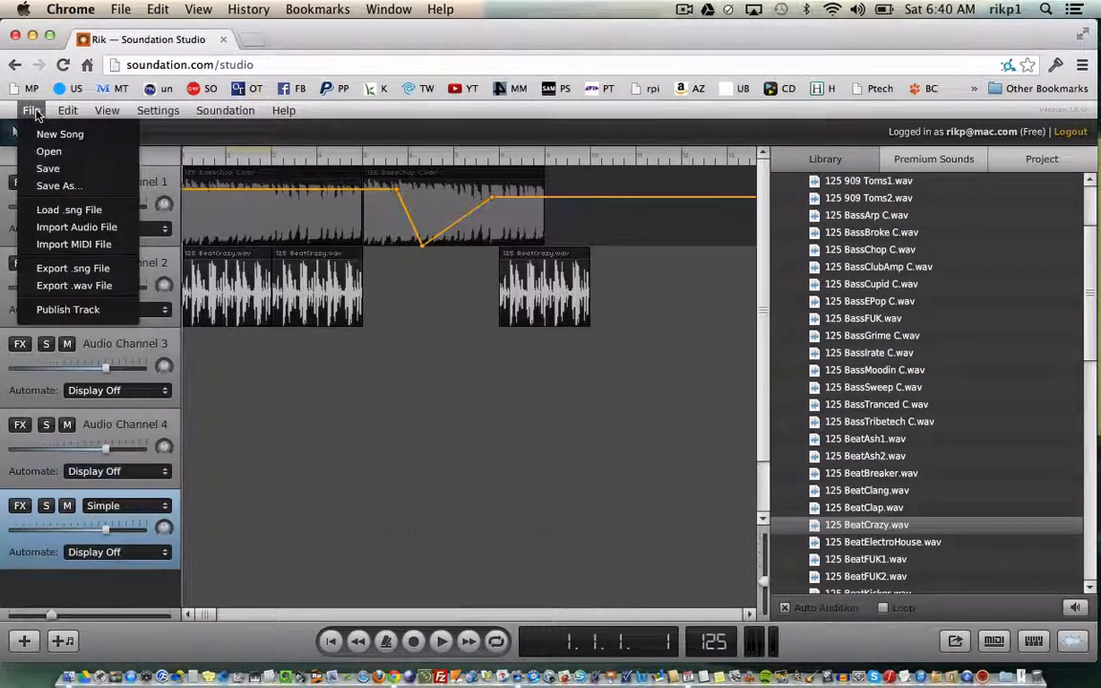
left_click(43, 151)
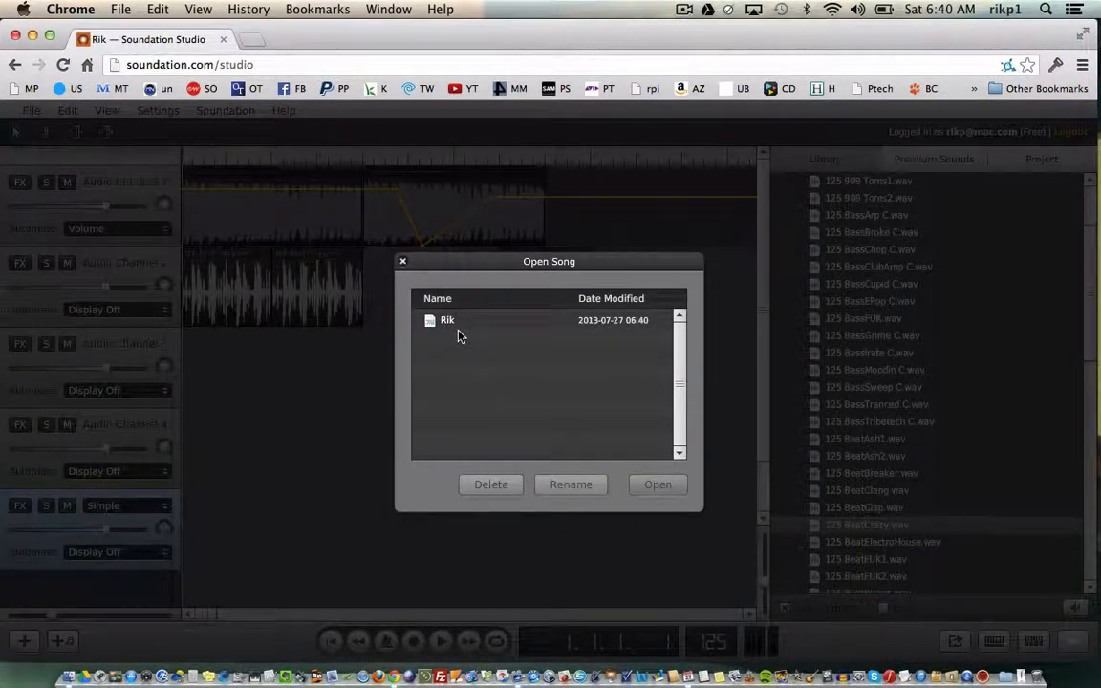
left_click(403, 261)
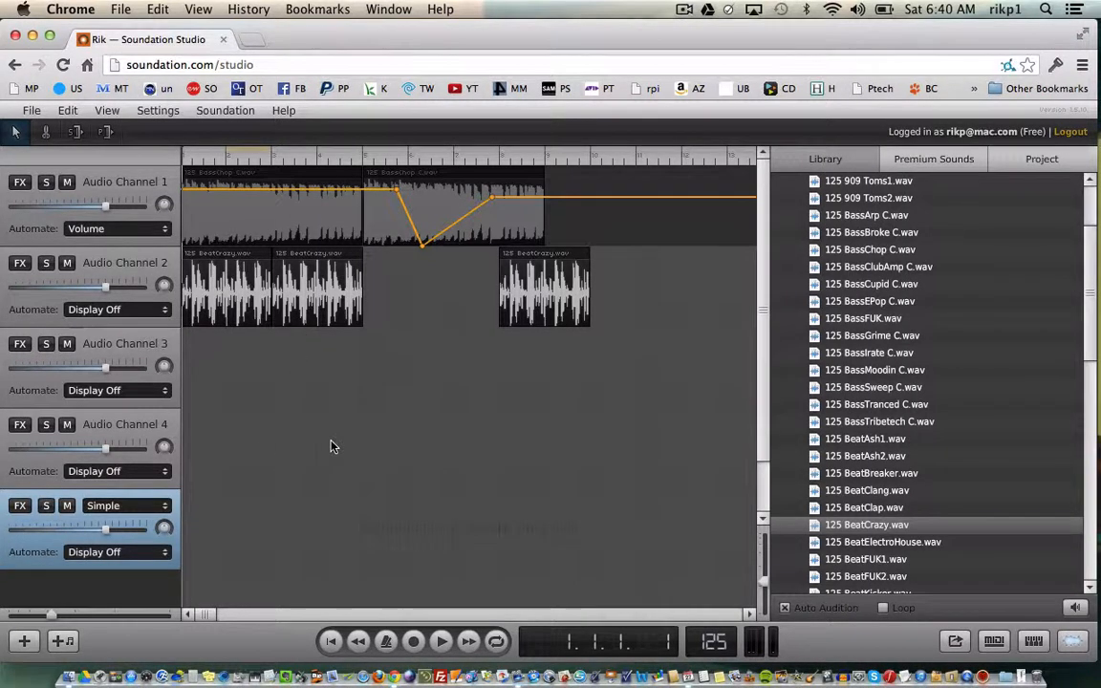
Export the song as a .wav file to the Desktop, naming it with the author's first name in possessive form followed by "Pro".
left_click(32, 111)
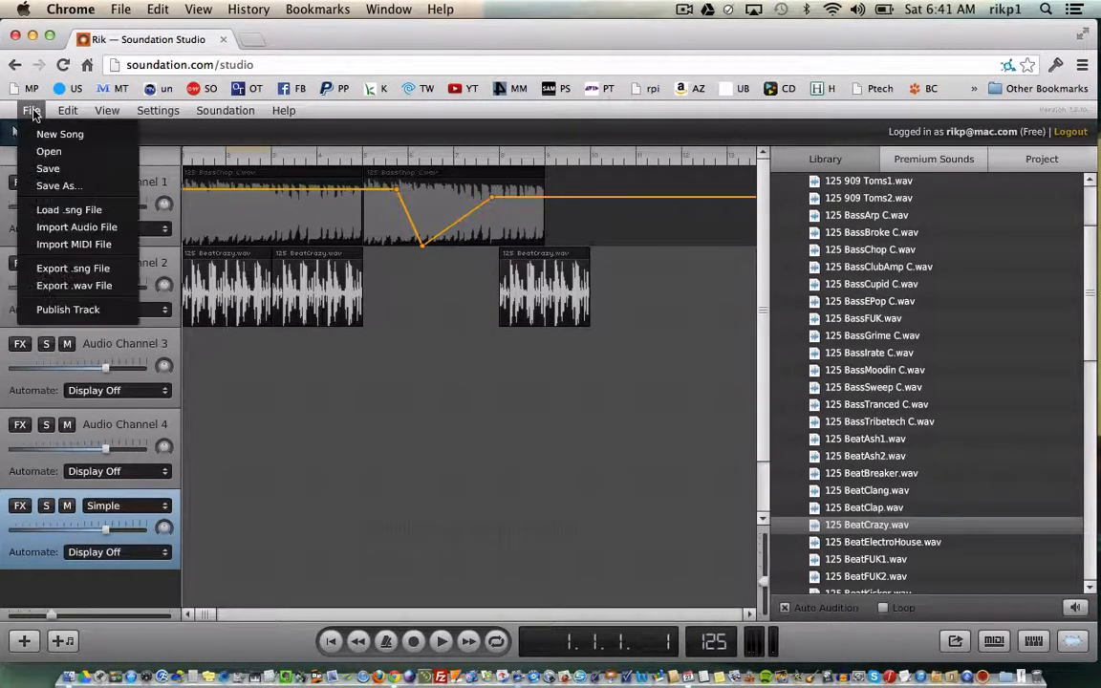
left_click(56, 290)
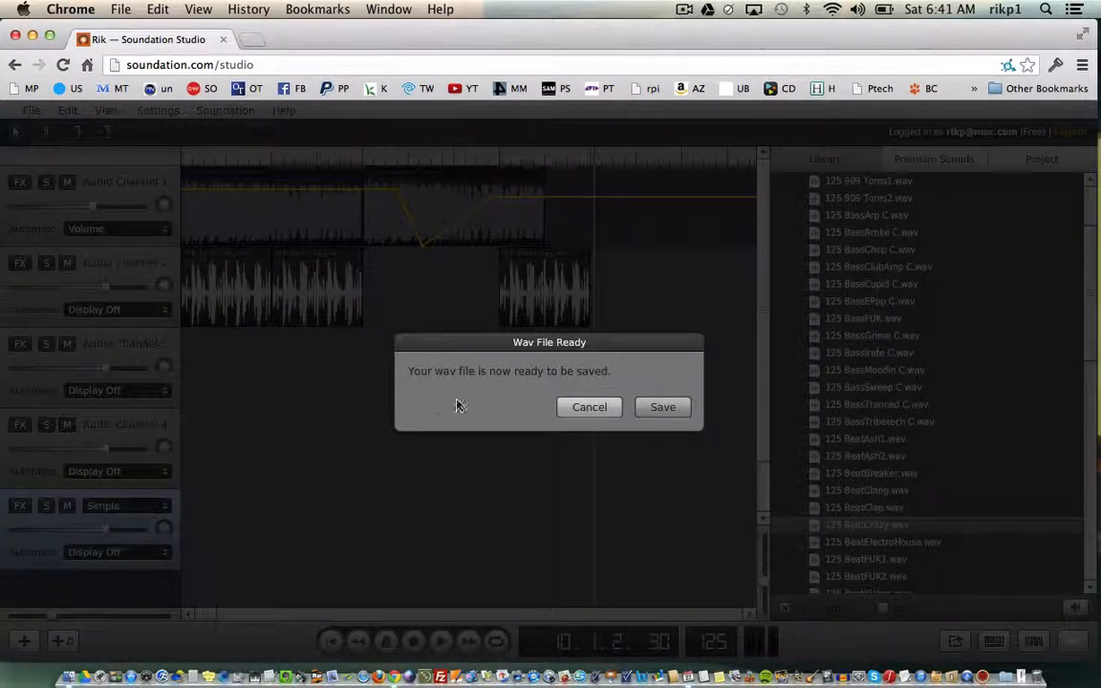
left_click(674, 412)
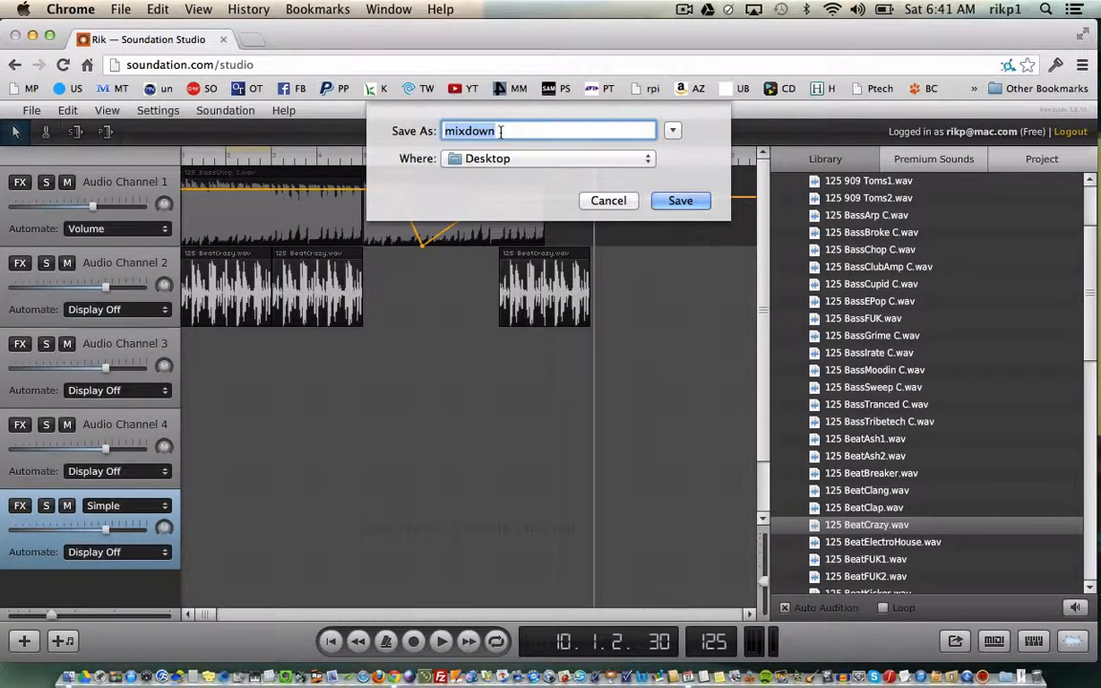
type("Rik's Pro")
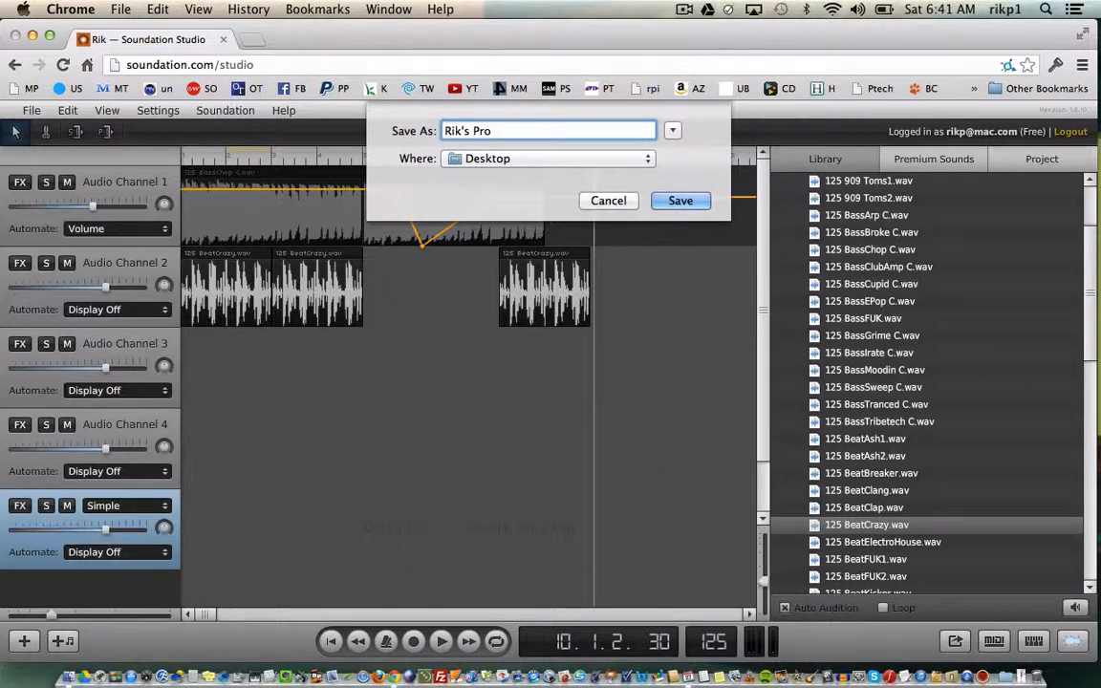
left_click(679, 200)
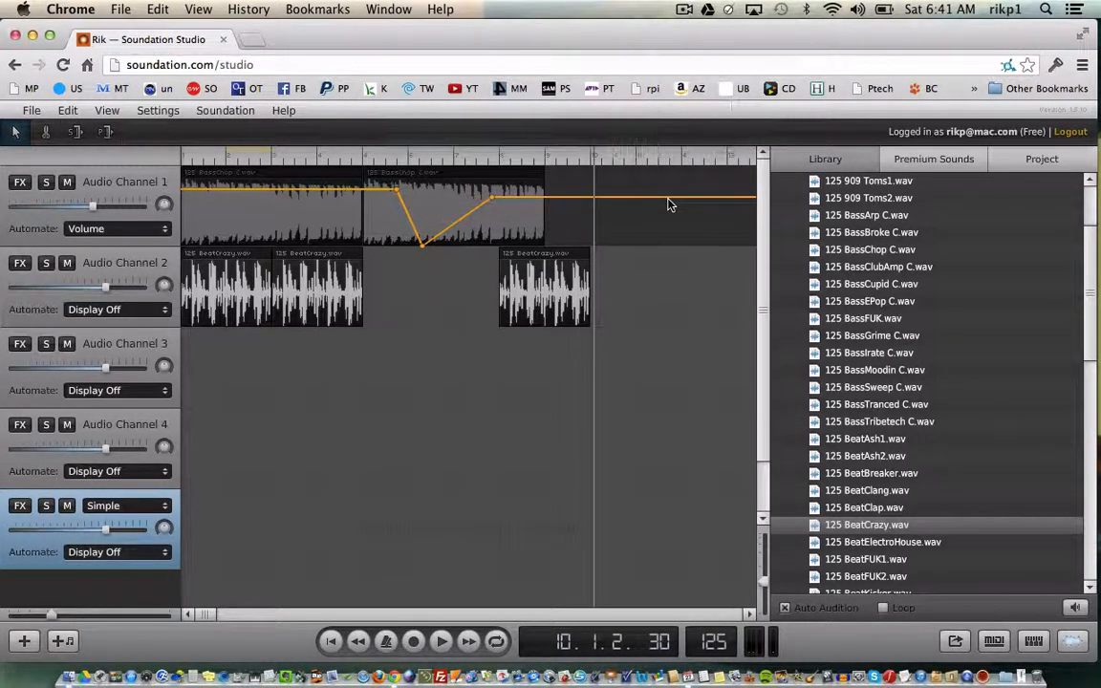
Switch to the desktop, move the exported .wav file to an open area and play it briefly in Quick Look.
left_click(33, 35)
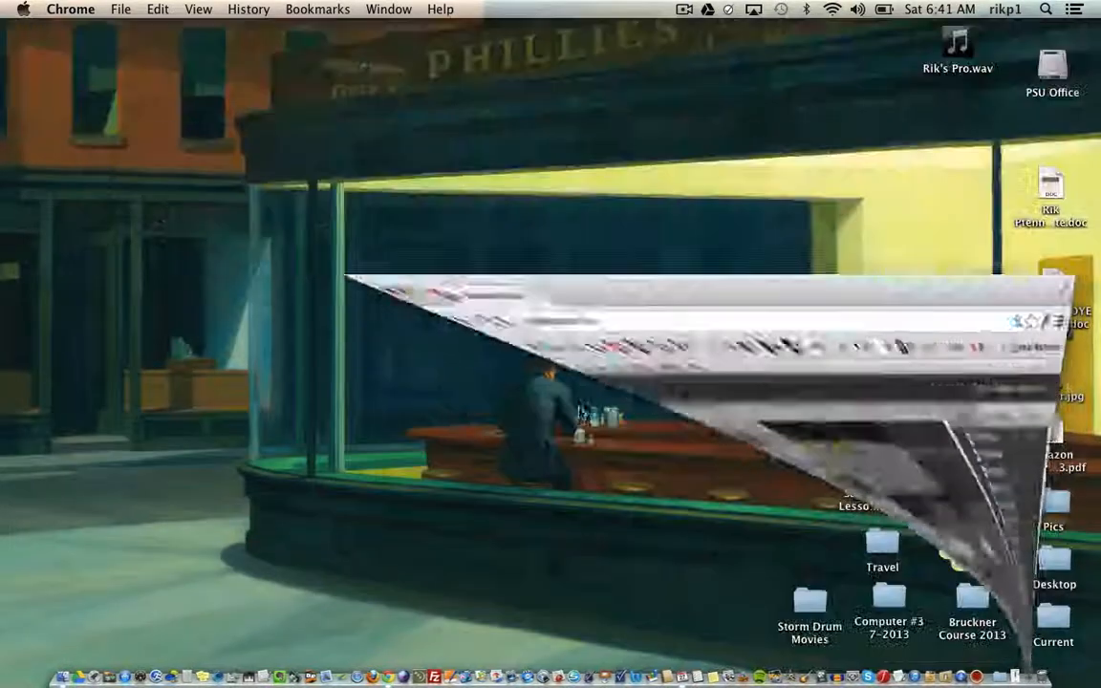
left_click_drag(956, 43, 752, 249)
left_click(752, 249)
key("space")
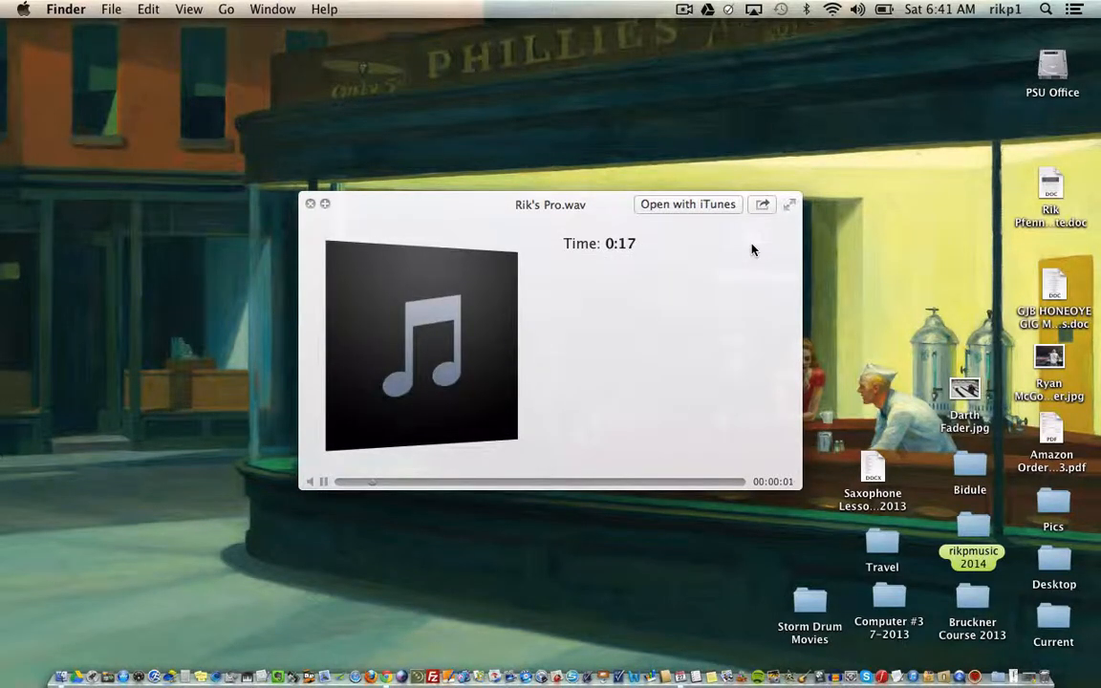
key("space")
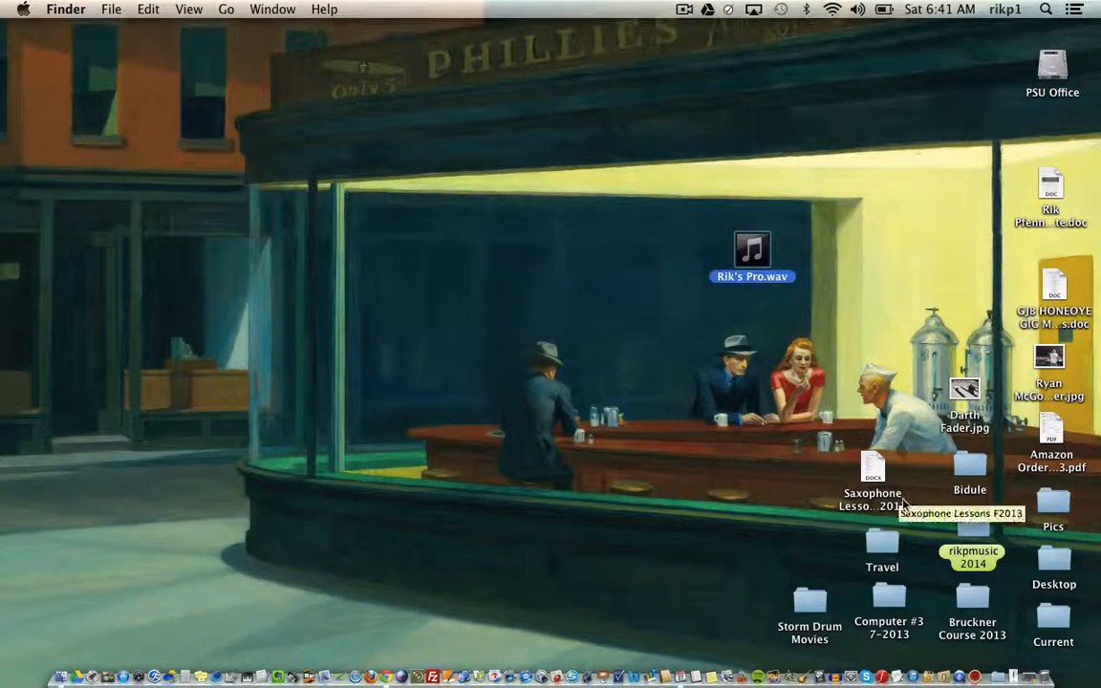
Return to Soundation Studio in Chrome, open the Learn Soundation help page and look through its sections.
left_click(1021, 664)
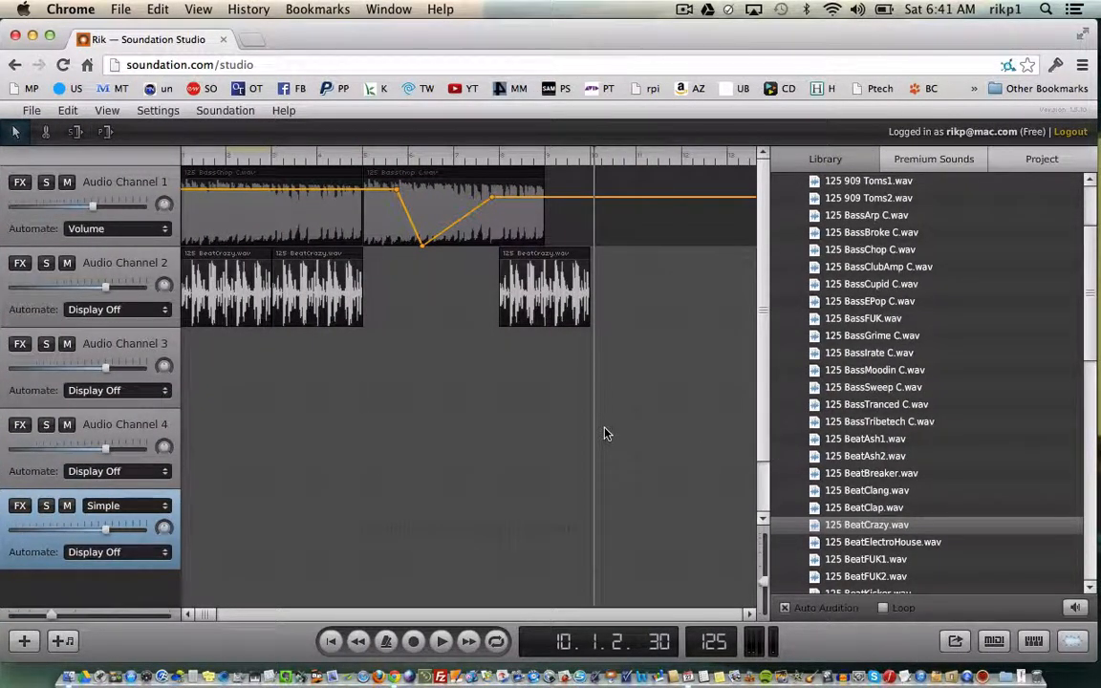
left_click(283, 112)
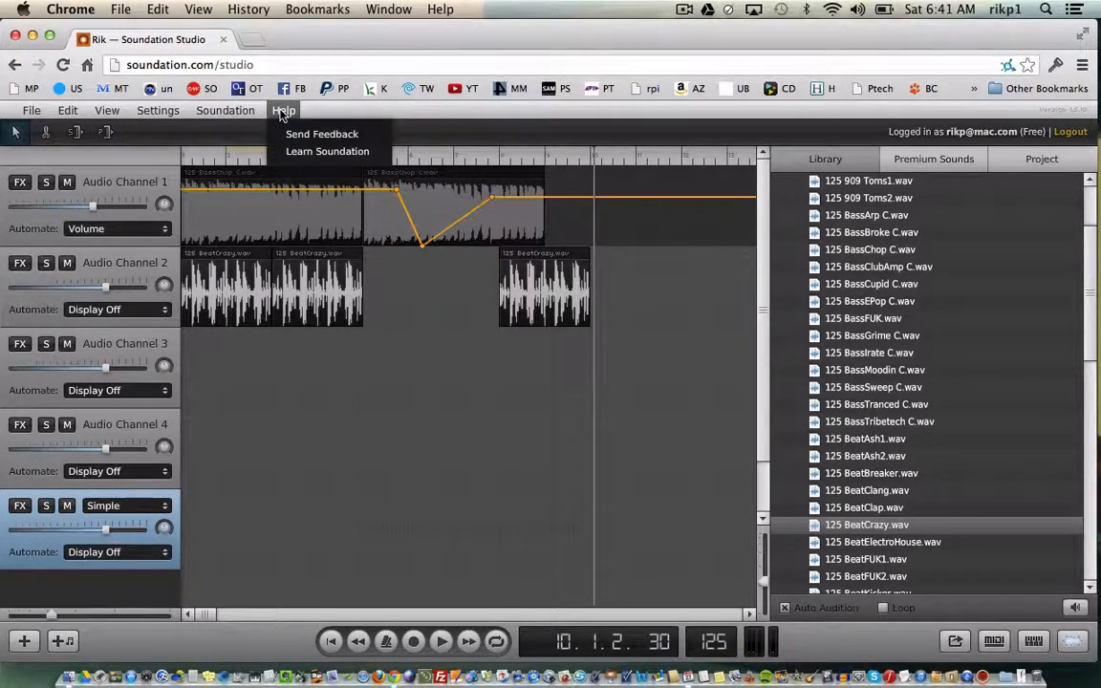
left_click(304, 153)
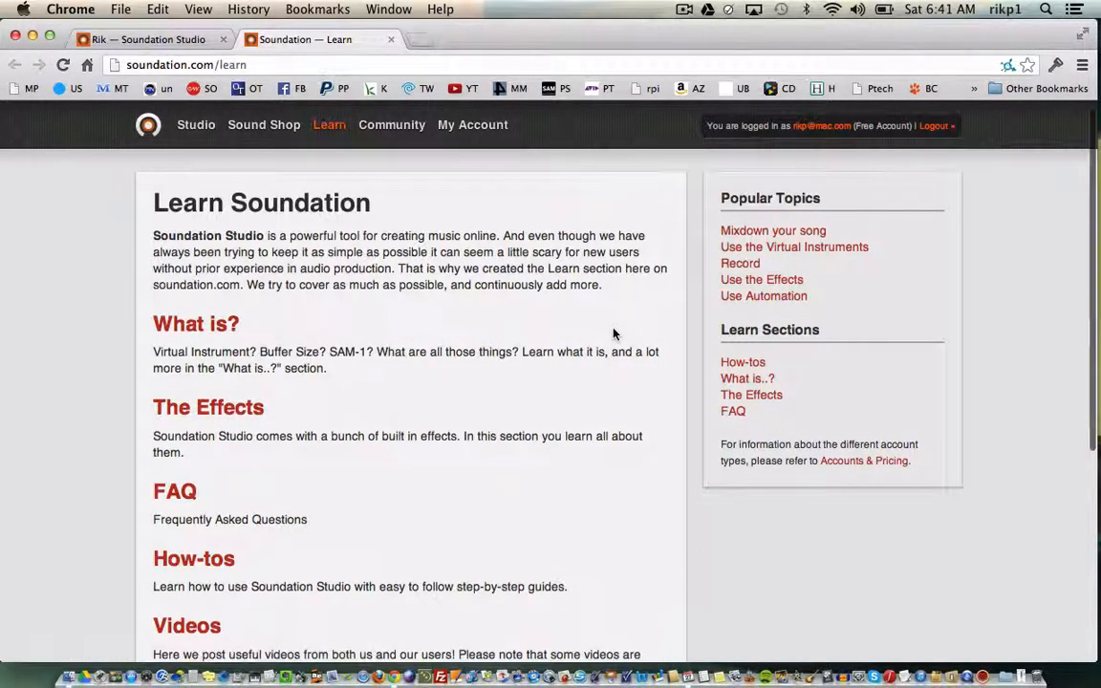
scroll(612, 330, "down", 3)
scroll(613, 331, "up", 3)
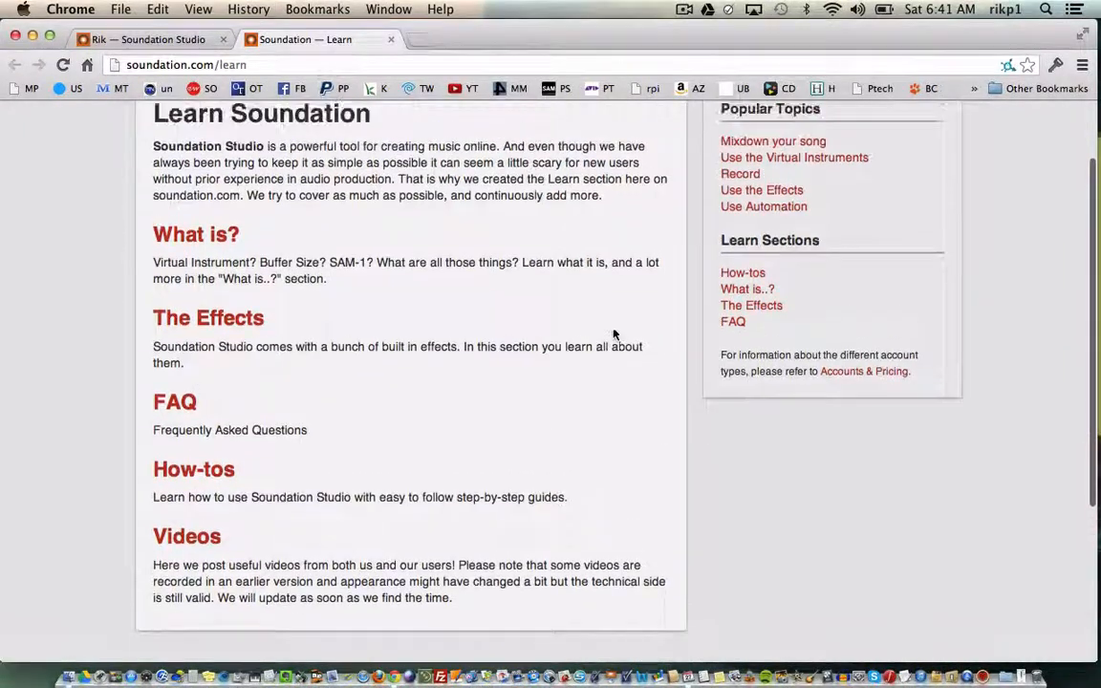
scroll(461, 327, "down", 3)
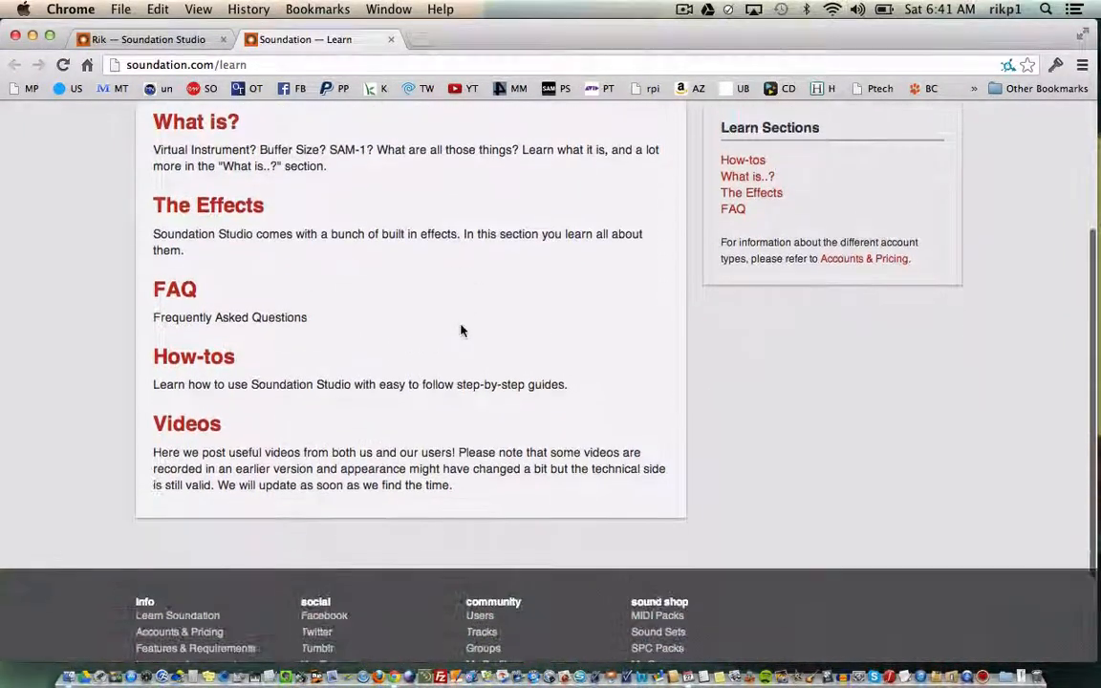
Open the How-tos section of the help pages and look through the list of guides.
left_click(219, 363)
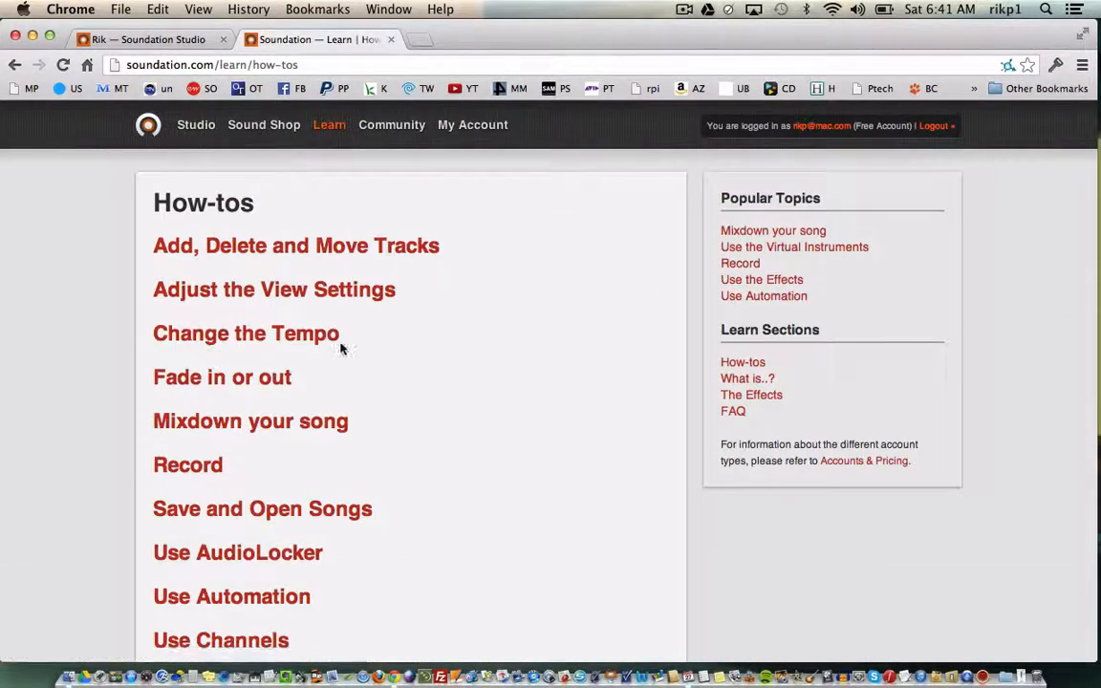
scroll(340, 347, "down", 7)
scroll(340, 348, "up", 7)
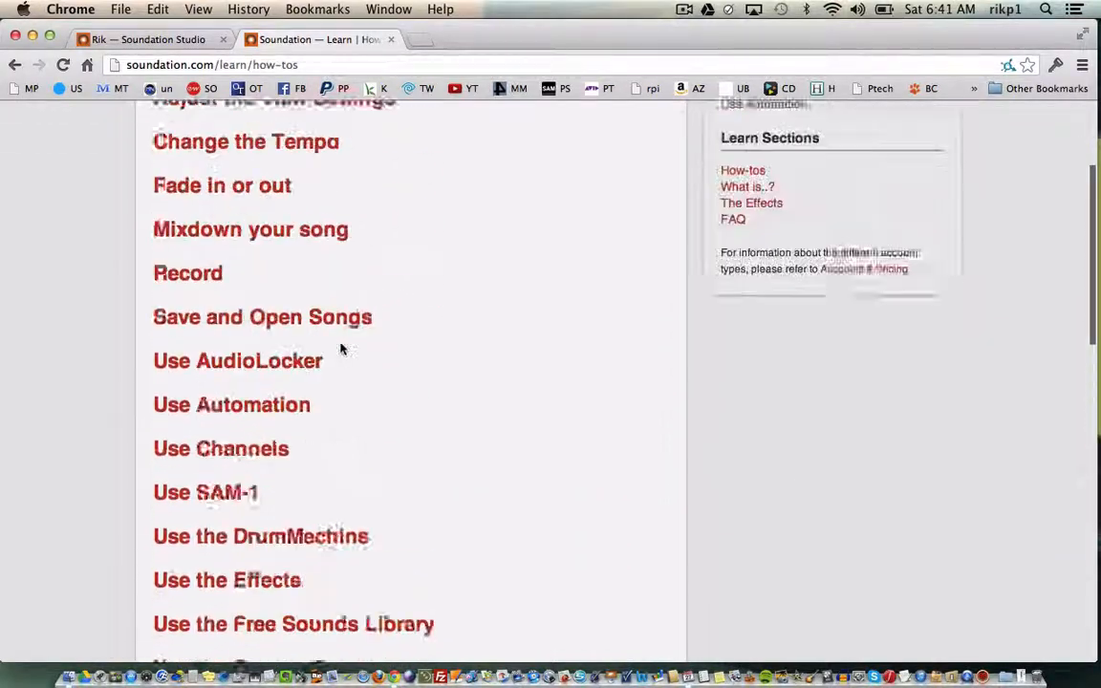